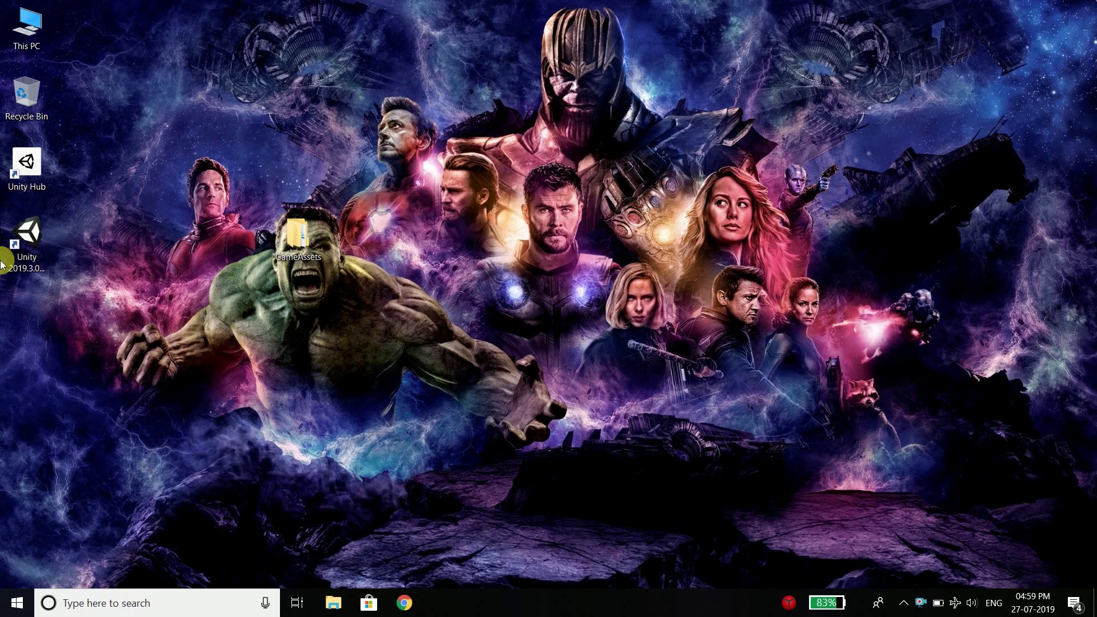
In Unity Hub, create a project from the 2D template named 'Jungle Run 2D'
double_click(25, 247)
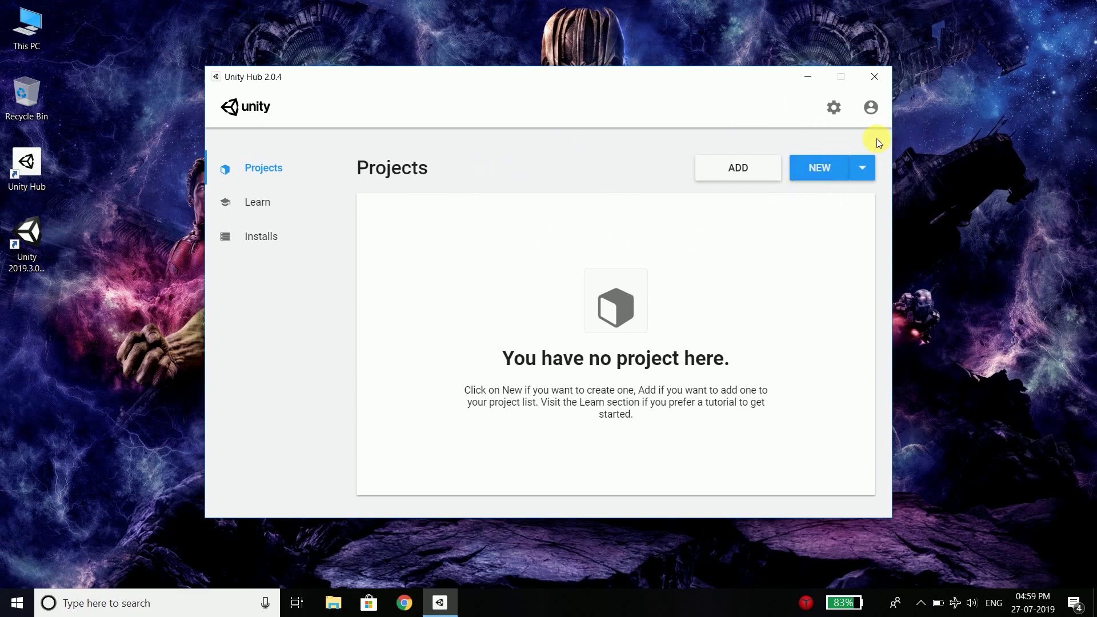
left_click(826, 168)
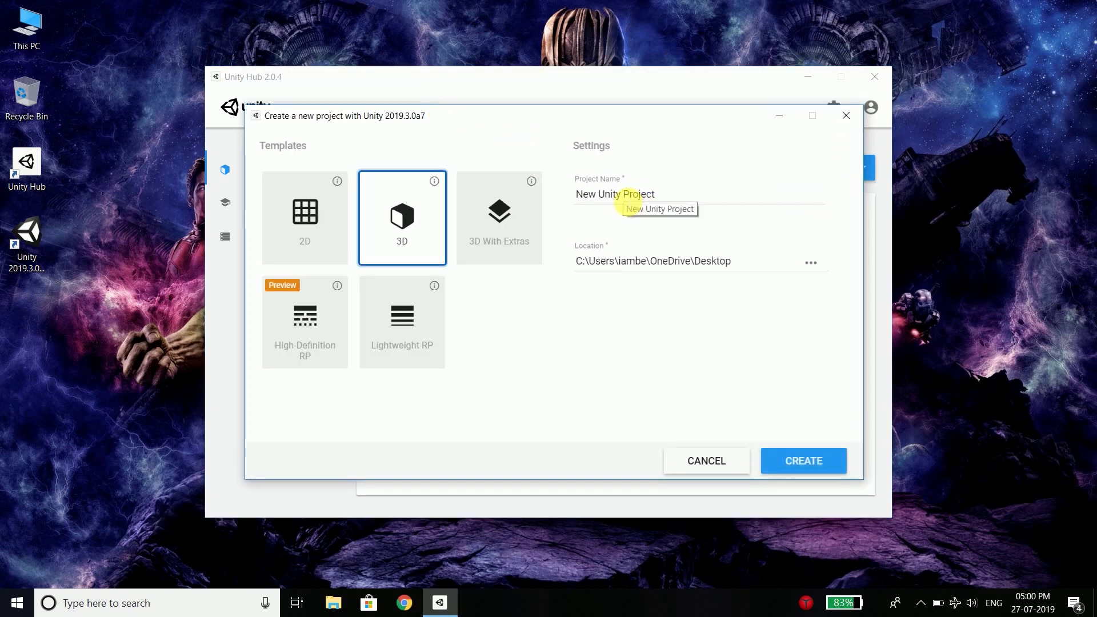
left_click(629, 201)
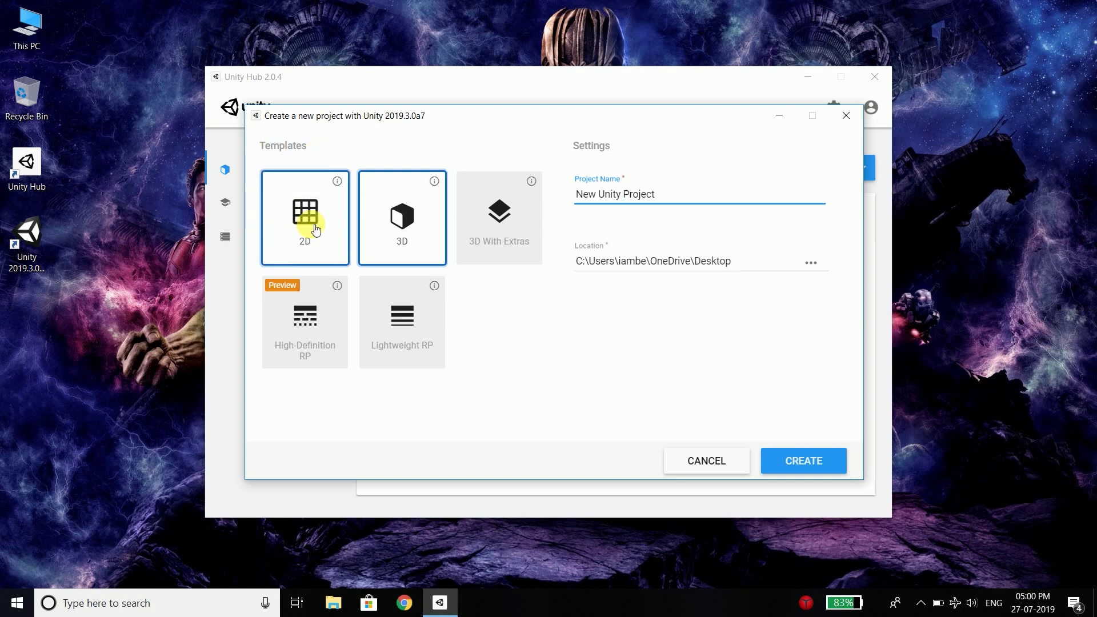
left_click(310, 204)
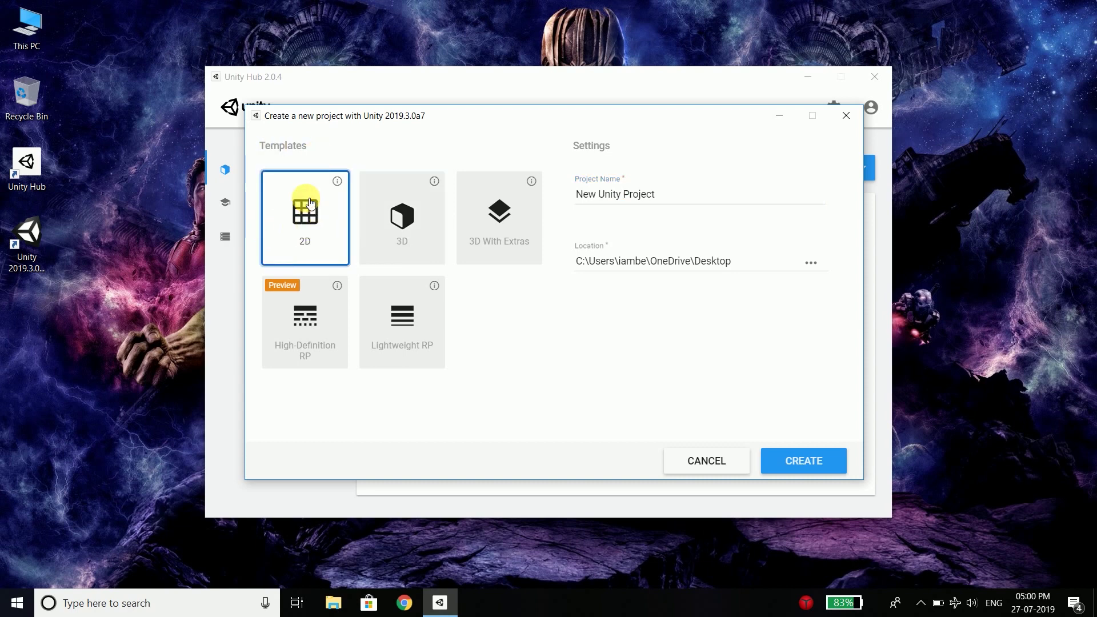
left_click(636, 198)
key("ctrl+a")
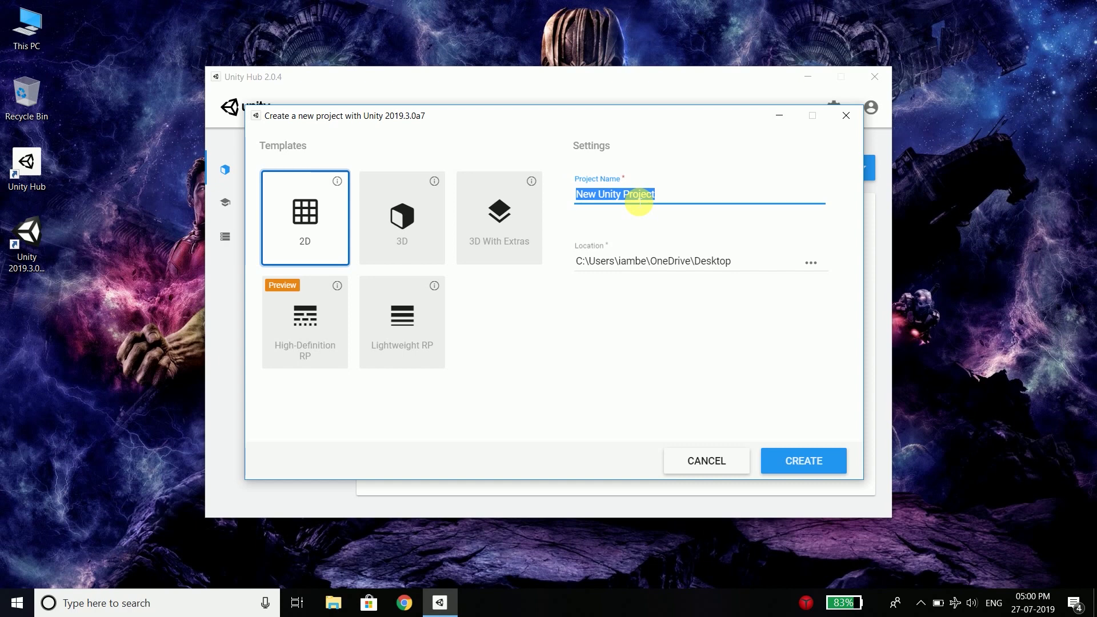
type("Jungle Run")
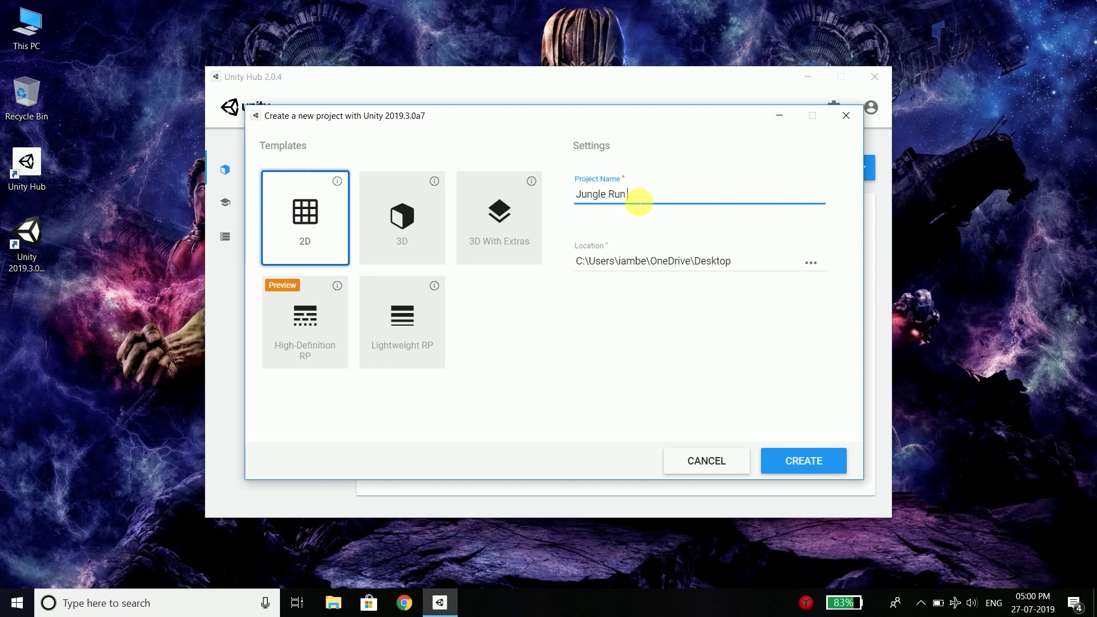
type(" 2D")
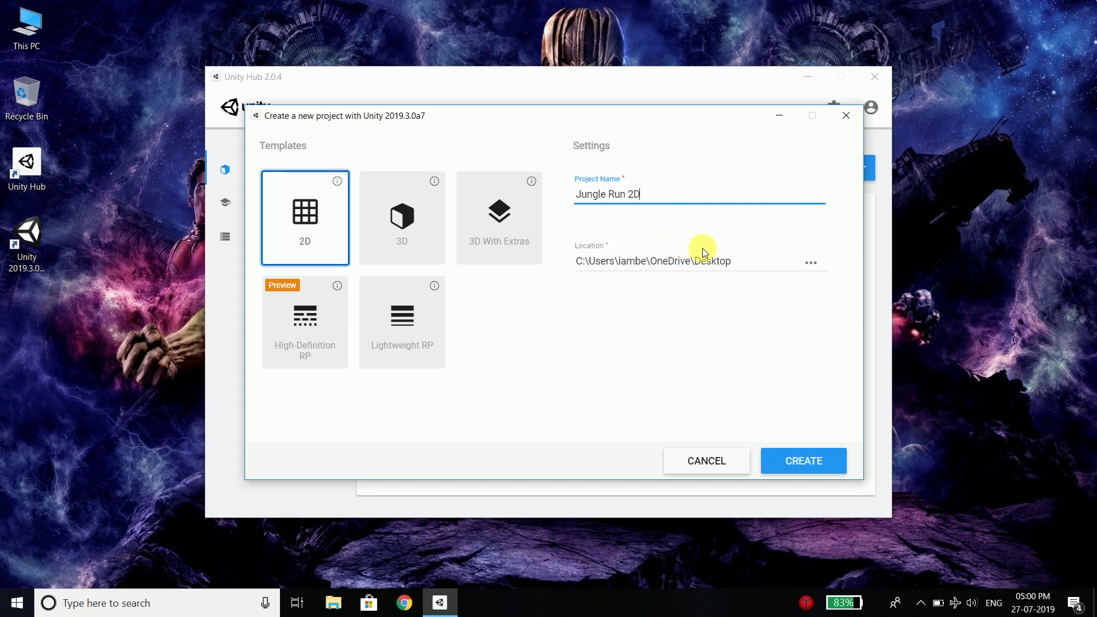
left_click(806, 460)
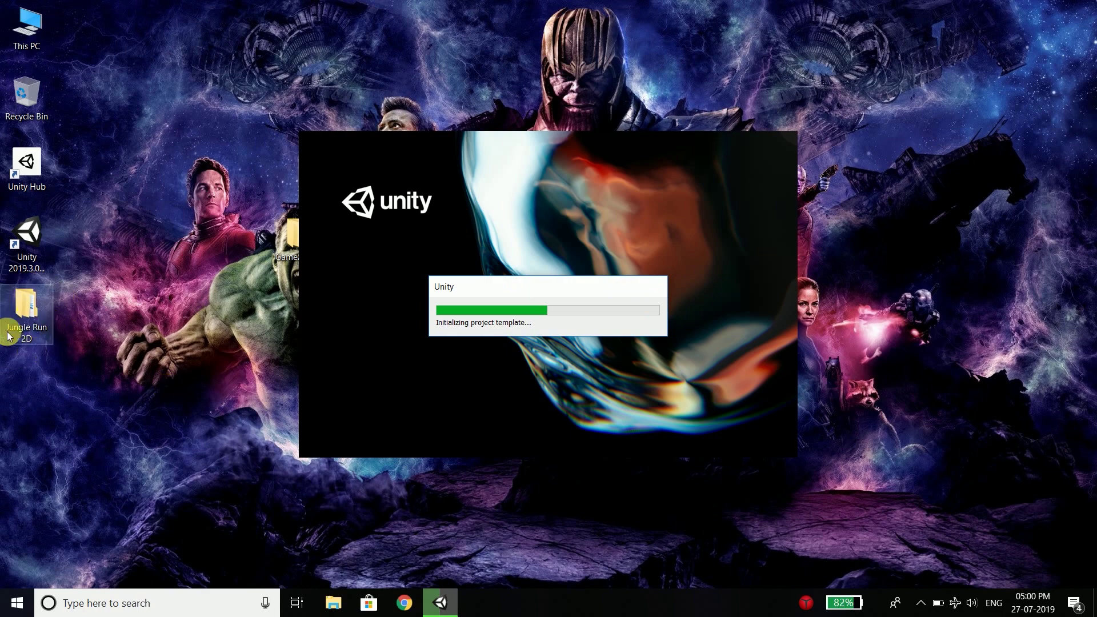
double_click(26, 314)
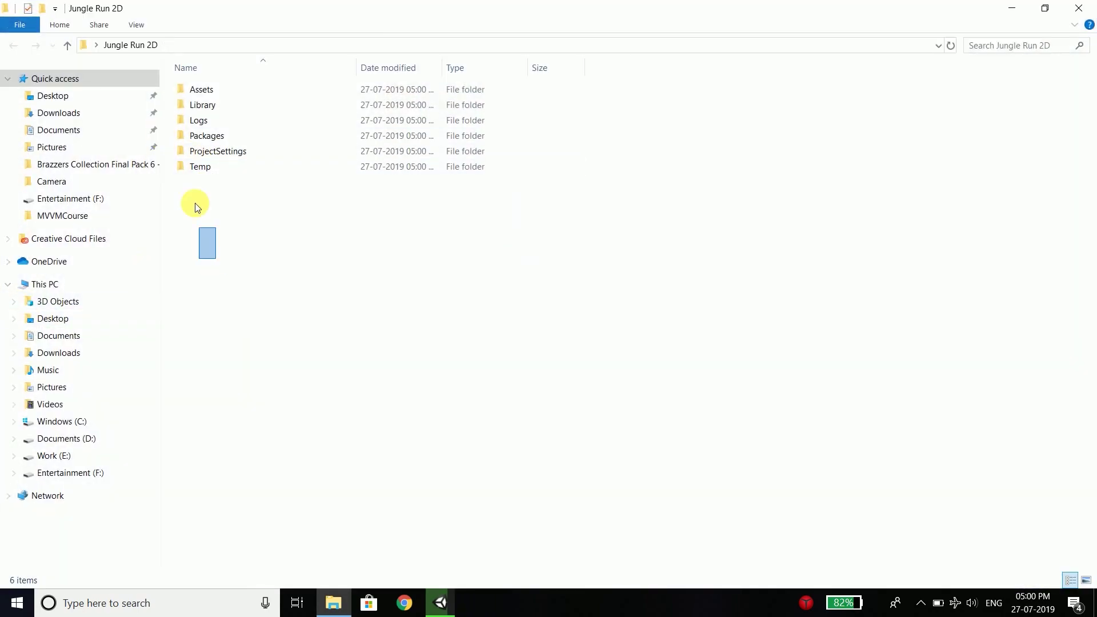
left_click_drag(196, 206, 188, 68)
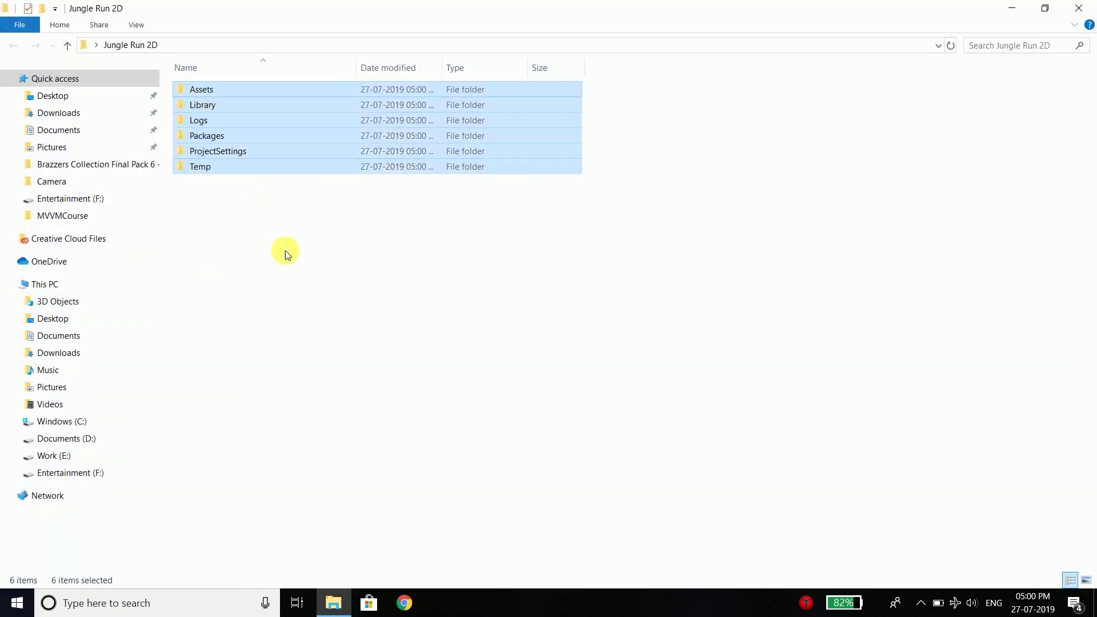
left_click(1079, 8)
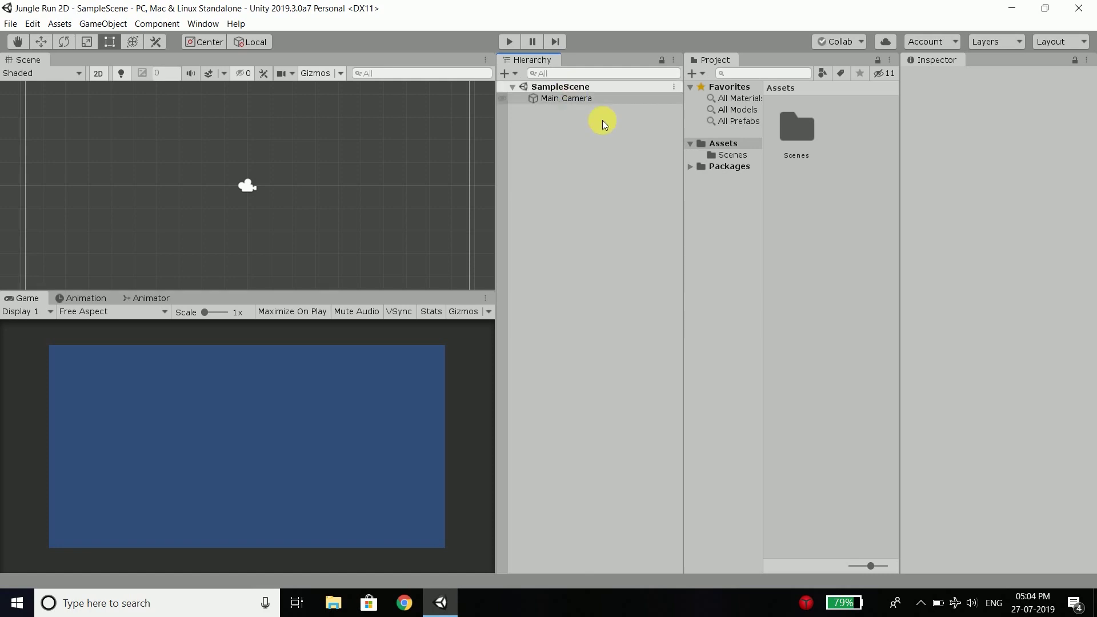
Open the Scenes folder and select Main Camera in SampleScene to review its Inspector settings
left_click(733, 155)
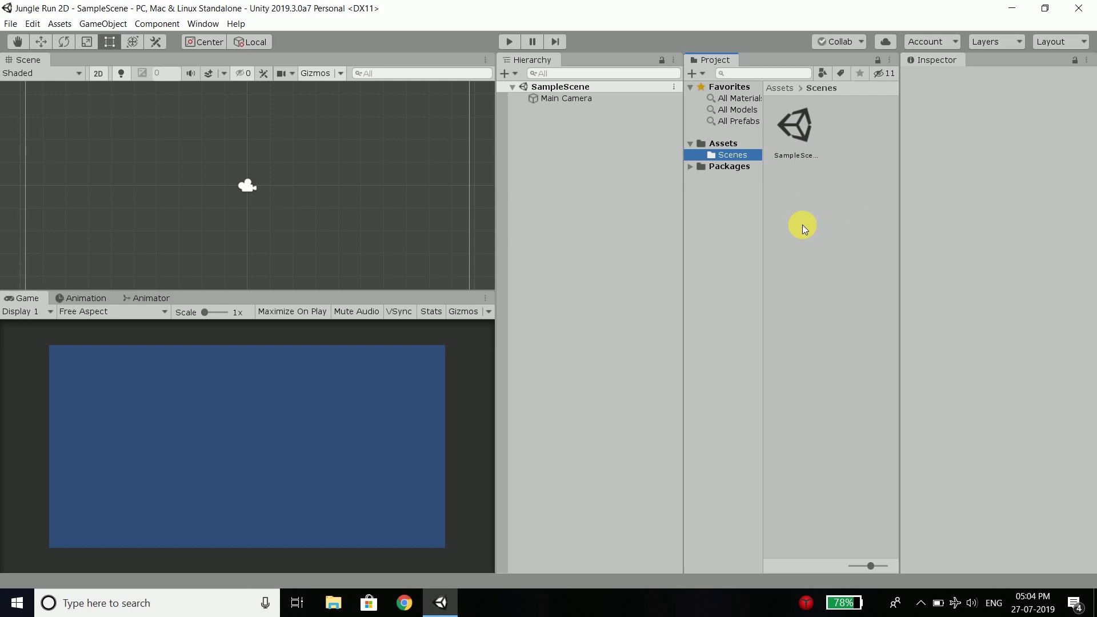
left_click(617, 124)
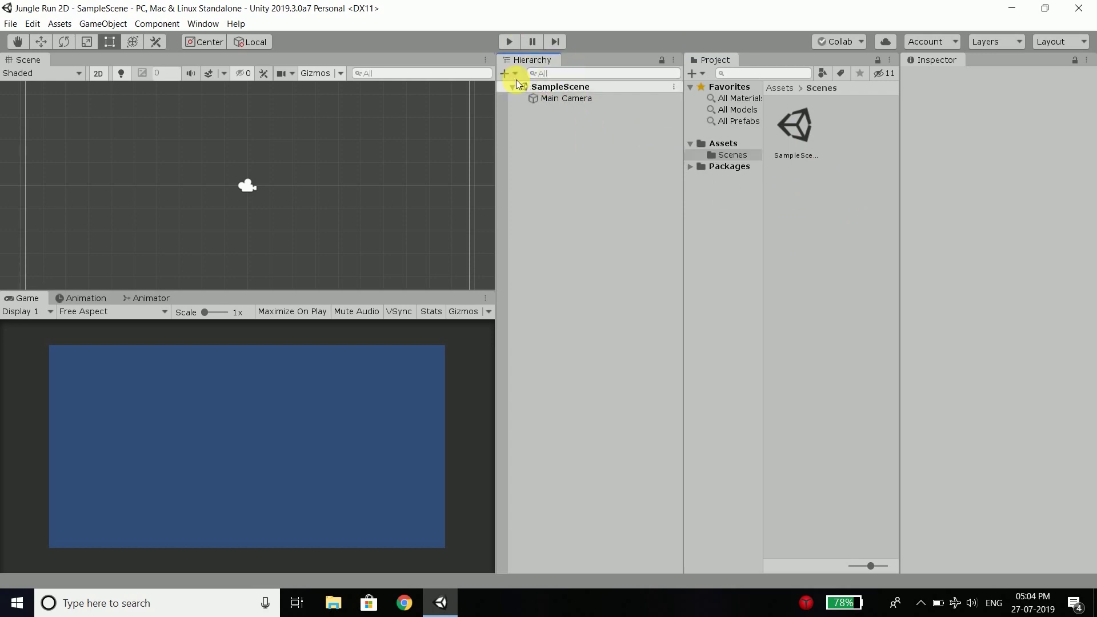
left_click(544, 87)
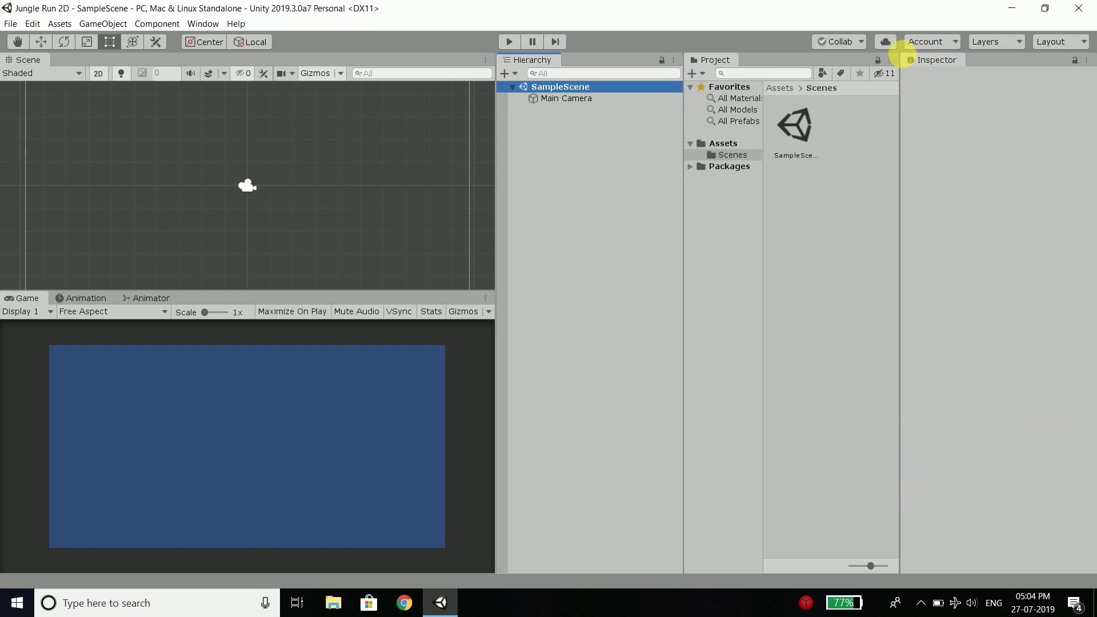
left_click(562, 98)
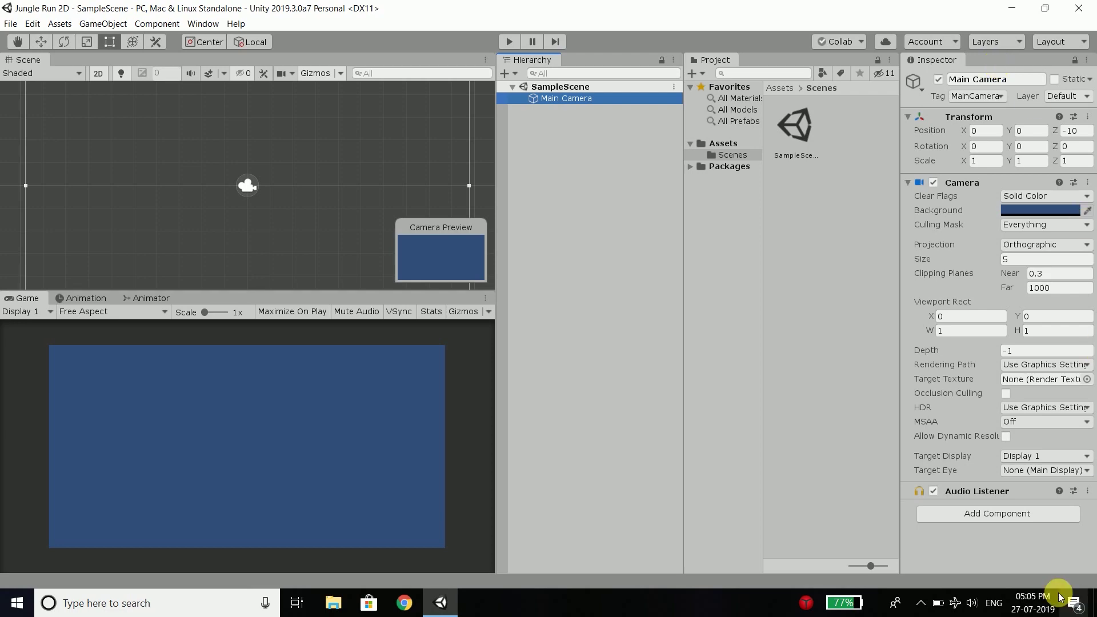
left_click(522, 612)
Show the desktop and open the GameAssets folder
right_click(521, 611)
left_click(571, 520)
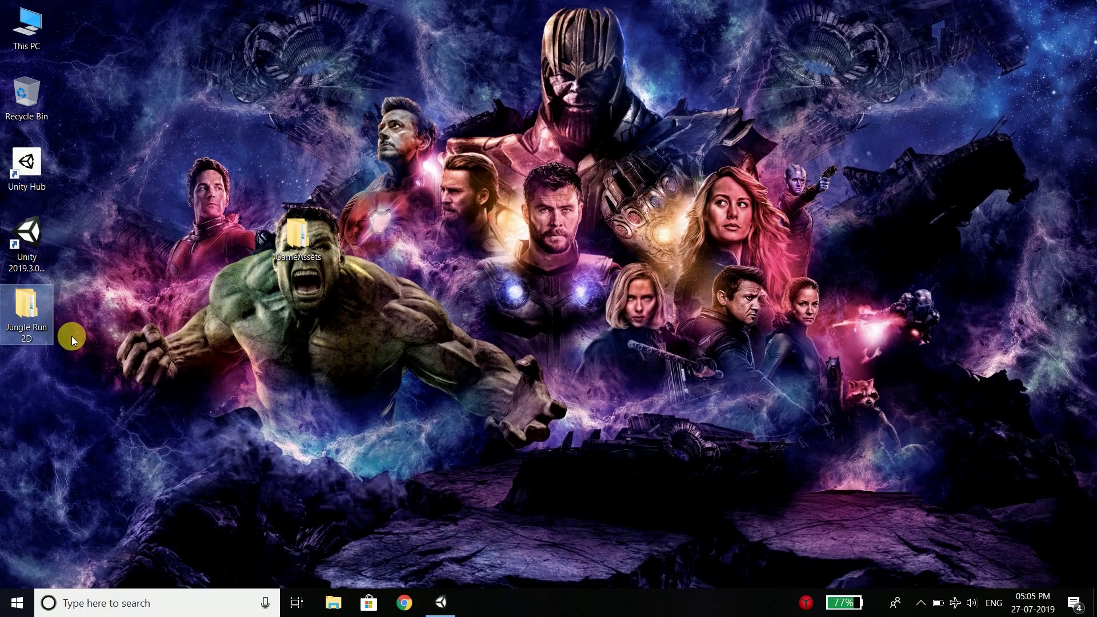
left_click(250, 340)
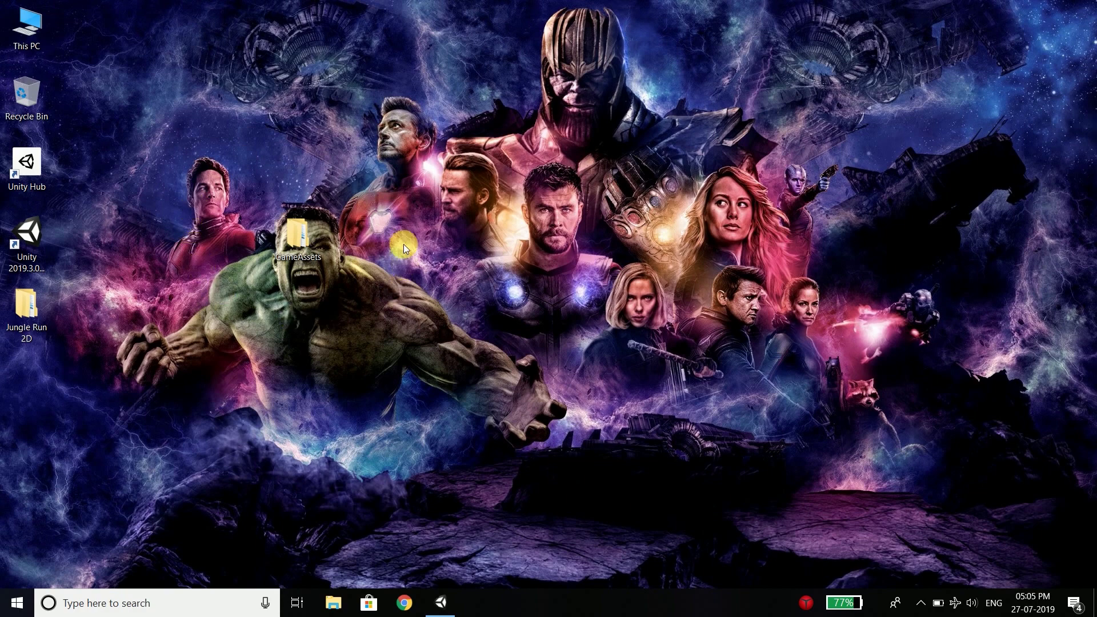
double_click(303, 245)
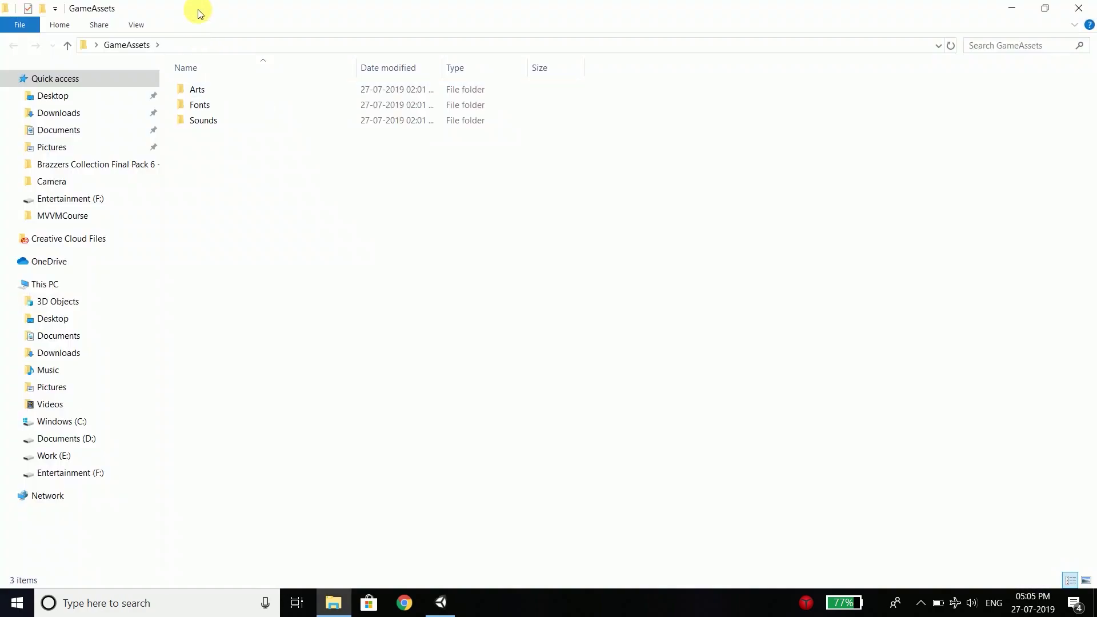
Browse the Arts subfolder's ten images, then return to GameAssets
left_click_drag(230, 189, 231, 139)
double_click(207, 90)
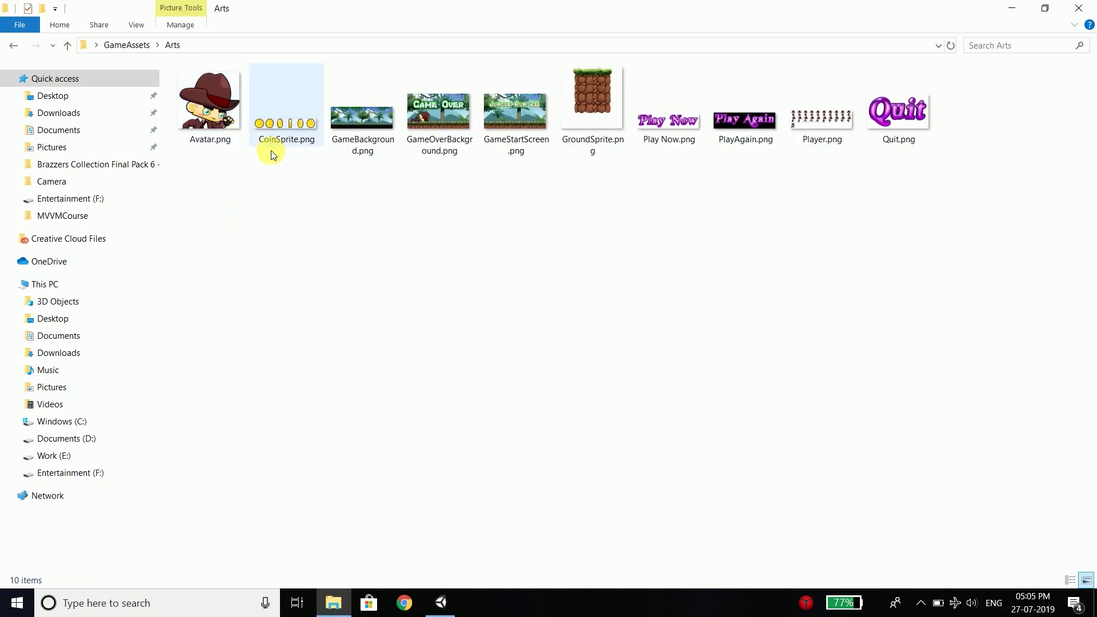
left_click_drag(987, 297, 247, 88)
left_click(277, 263)
left_click(68, 48)
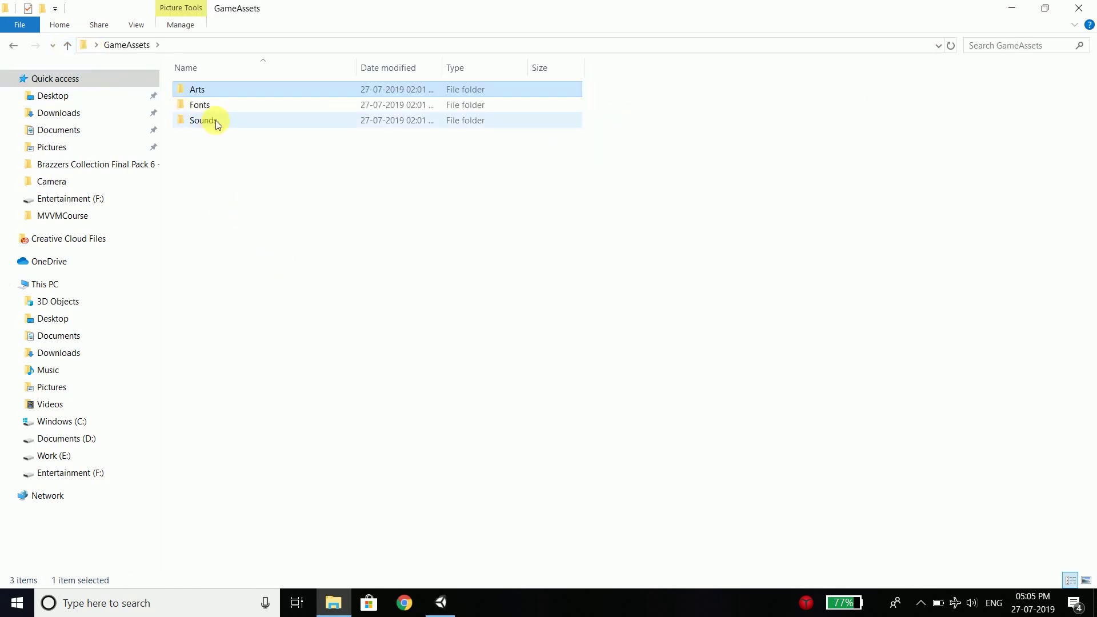
Look at the Lourdes Regular font in Fonts, then open the Sounds folder
double_click(208, 108)
left_click_drag(257, 168, 180, 87)
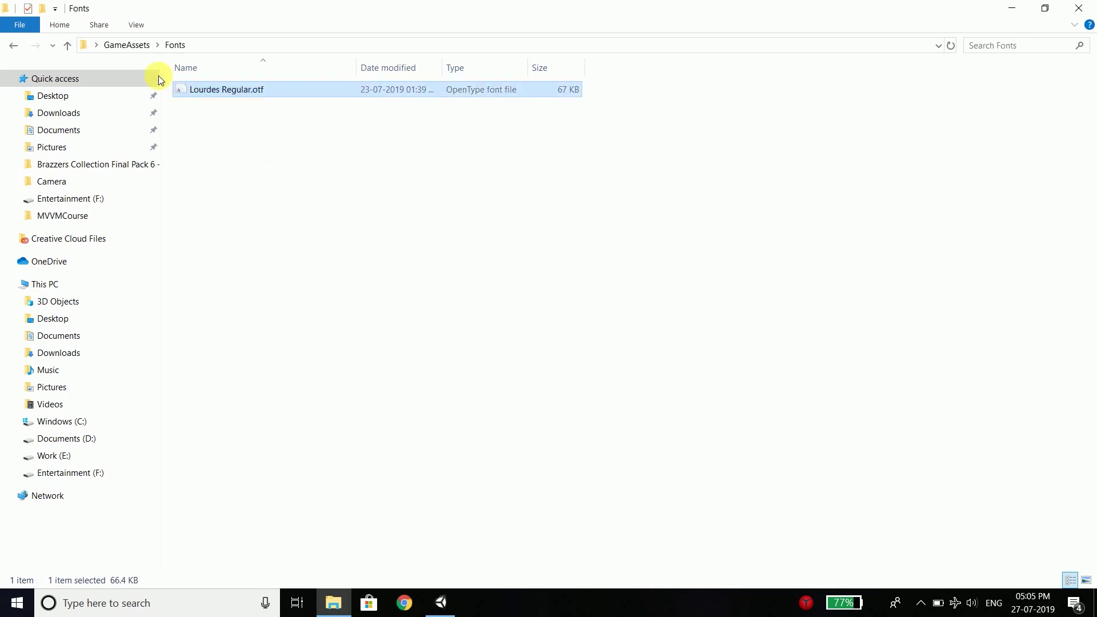
left_click(67, 45)
left_click(210, 125)
double_click(210, 125)
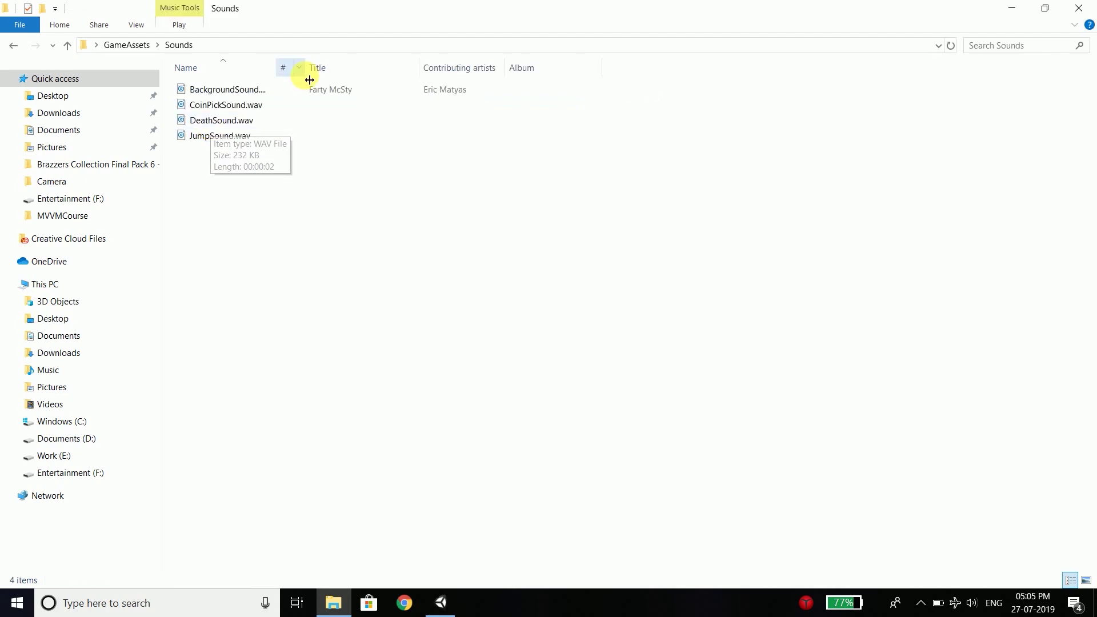
Arrange the GameAssets Explorer window and the Unity editor side by side
left_click(66, 46)
double_click(442, 5)
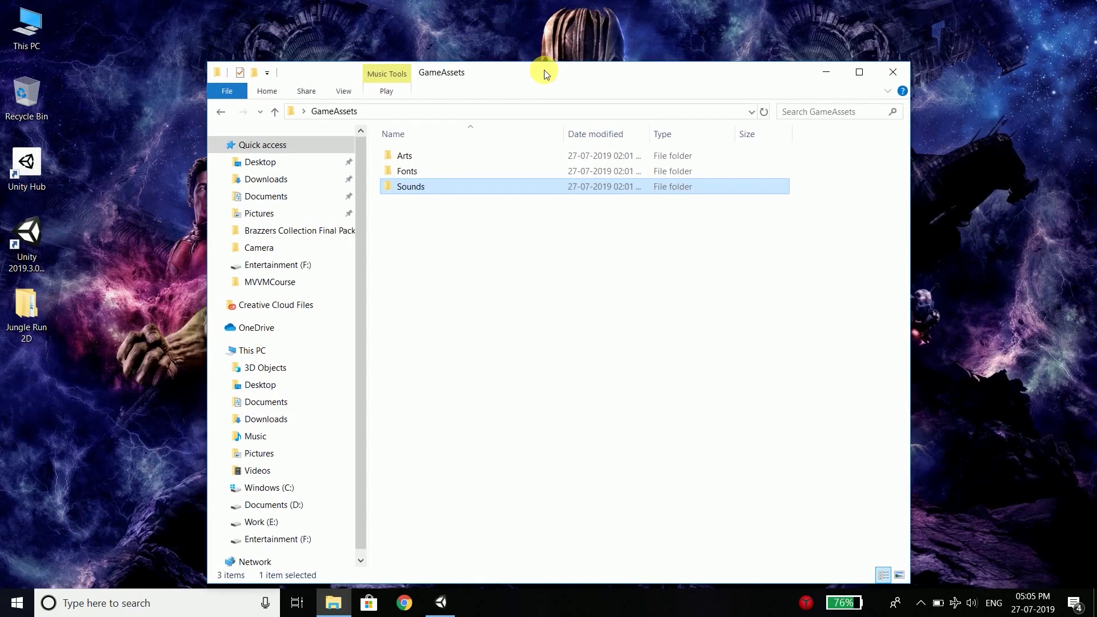
left_click_drag(544, 70, 340, 30)
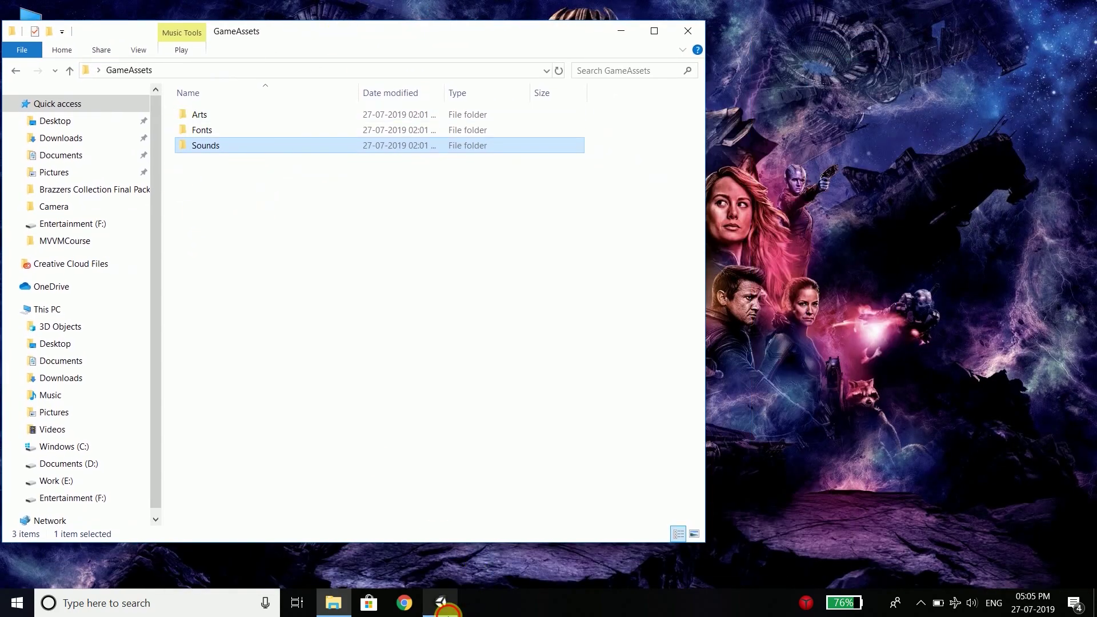
left_click(441, 603)
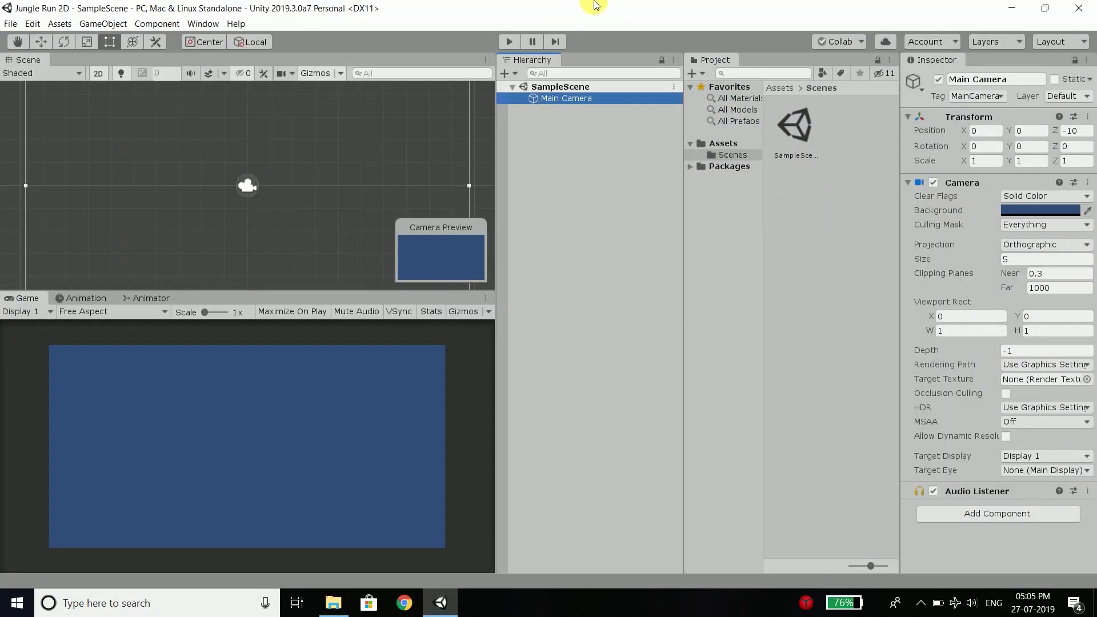
left_click_drag(622, 19, 642, 177)
left_click_drag(470, 32, 407, 7)
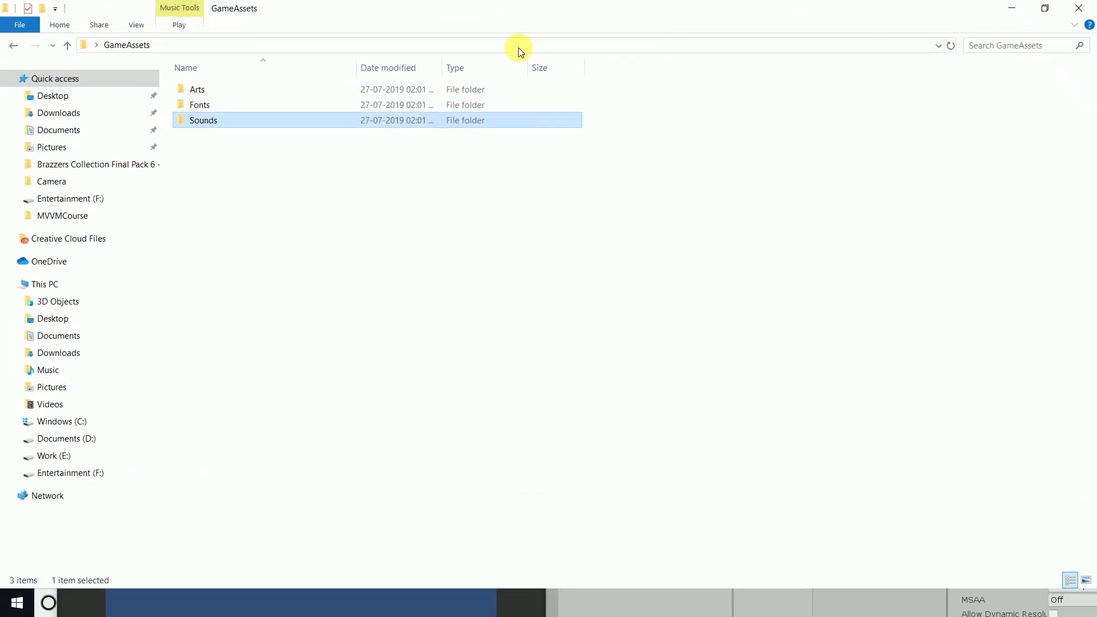
double_click(502, 12)
Drag the Arts, Fonts and Sounds folders into the Unity project's Assets
left_click_drag(238, 269, 154, 104)
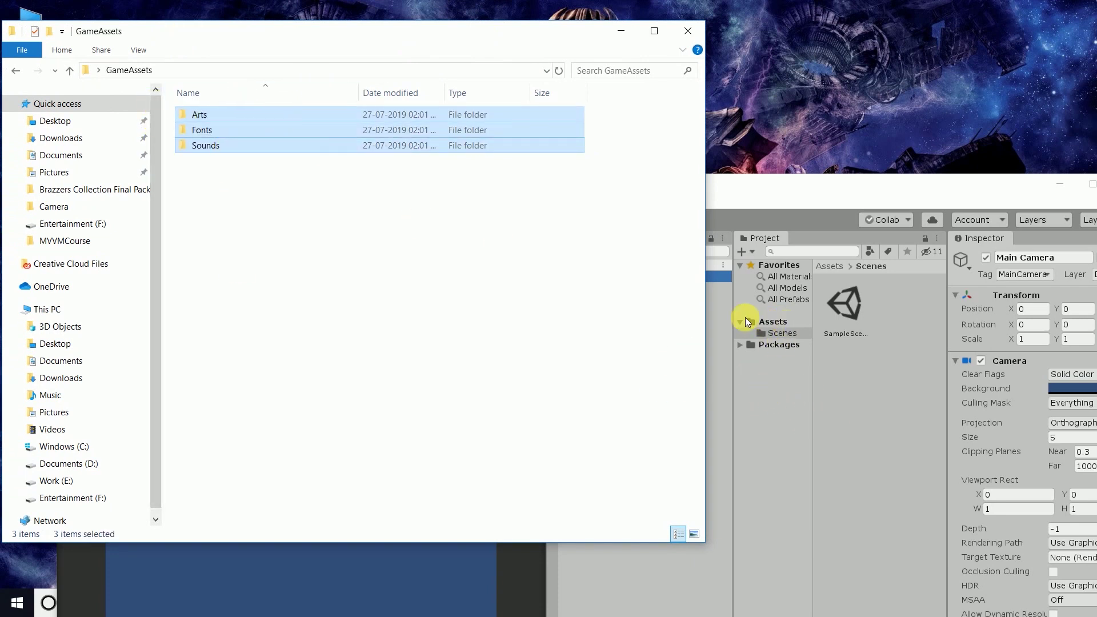
left_click(772, 322)
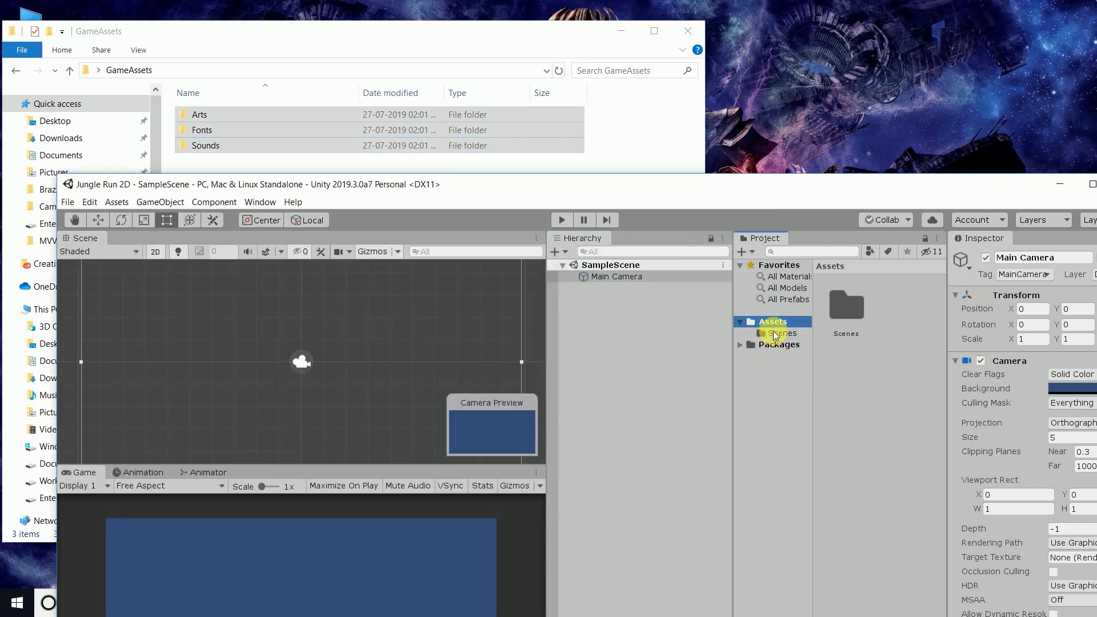
left_click(351, 46)
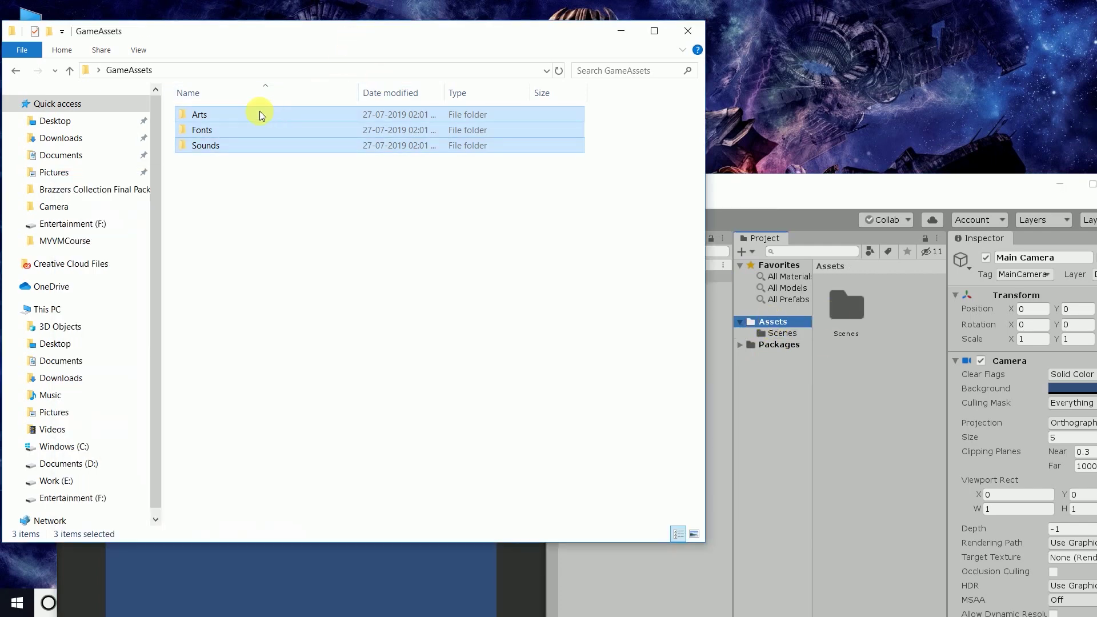
left_click_drag(210, 114, 871, 399)
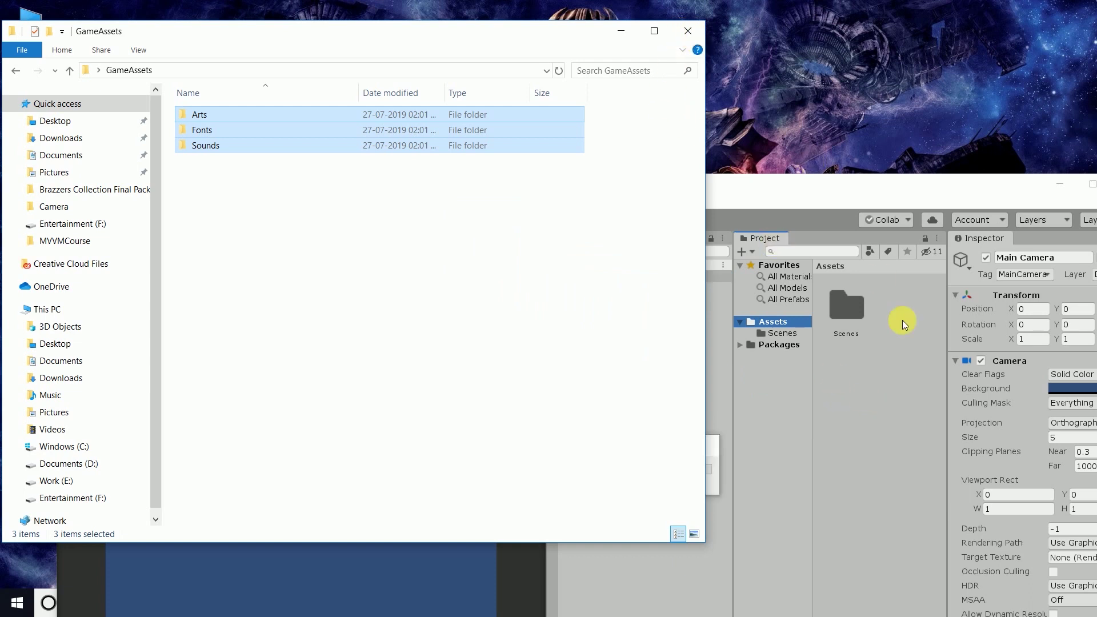
left_click(906, 457)
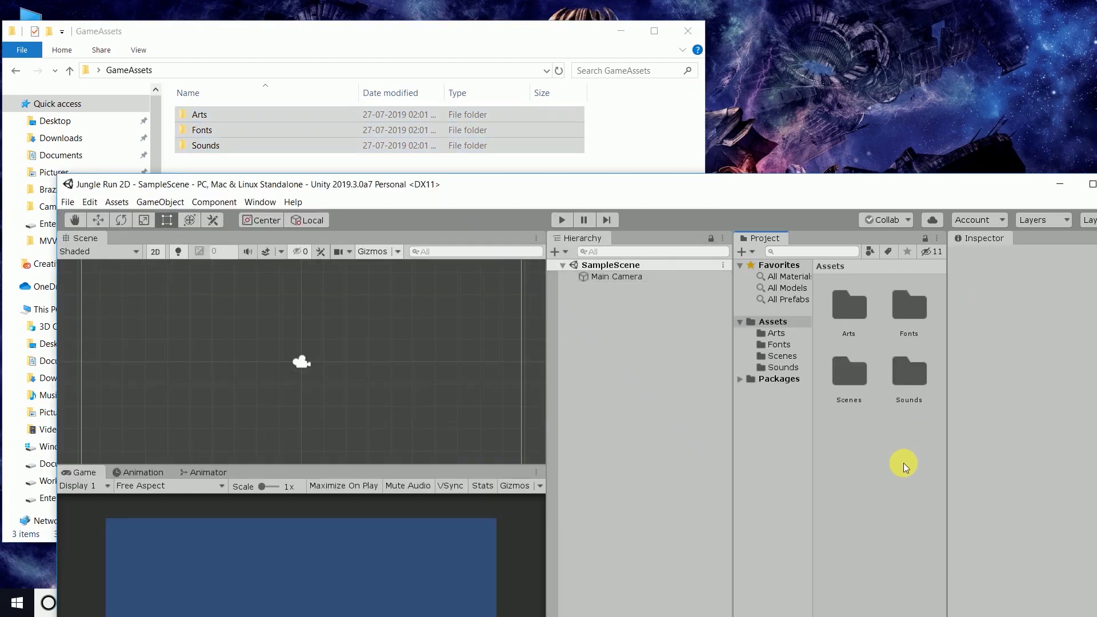
Close the GameAssets window and maximize the Unity editor
left_click(688, 31)
left_click_drag(839, 183, 774, 122)
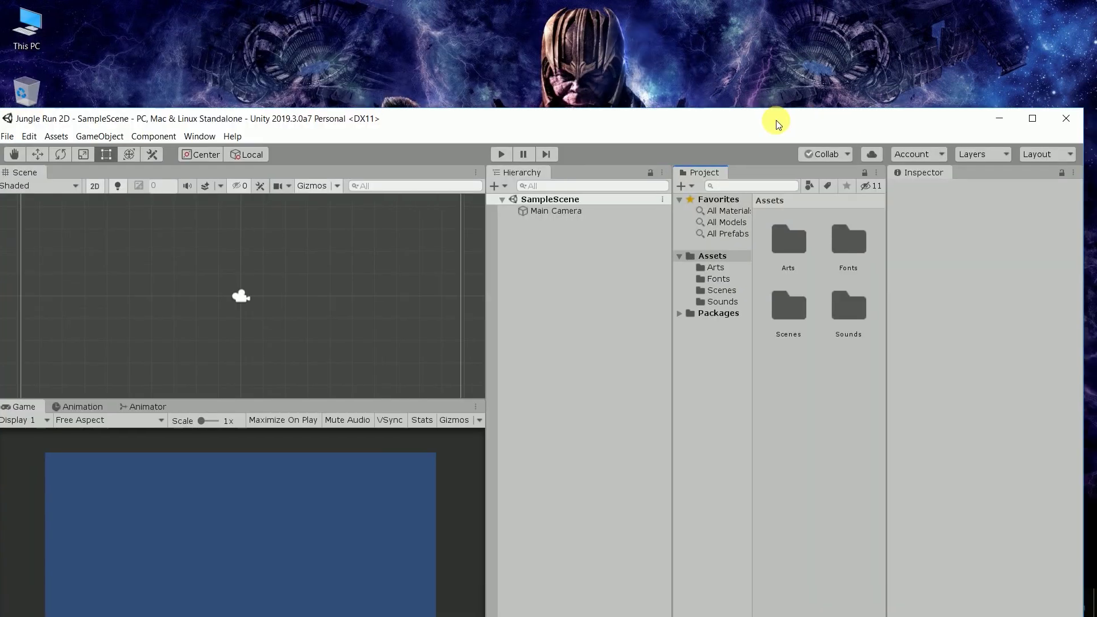
double_click(770, 121)
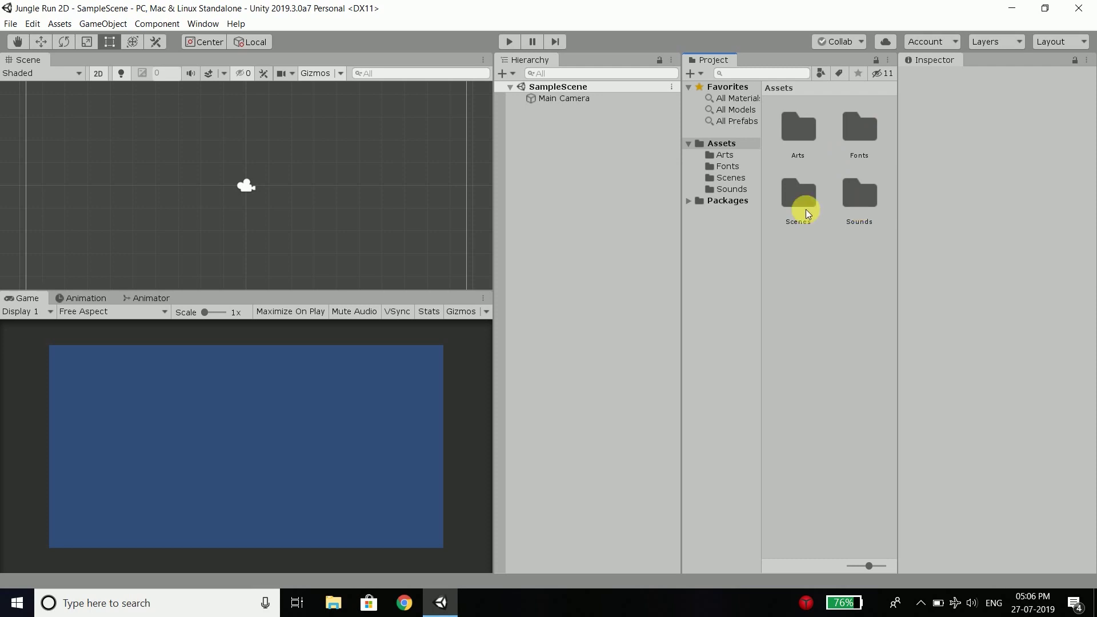
Open the Arts folder in the Project panel to show its ten sprites
double_click(811, 139)
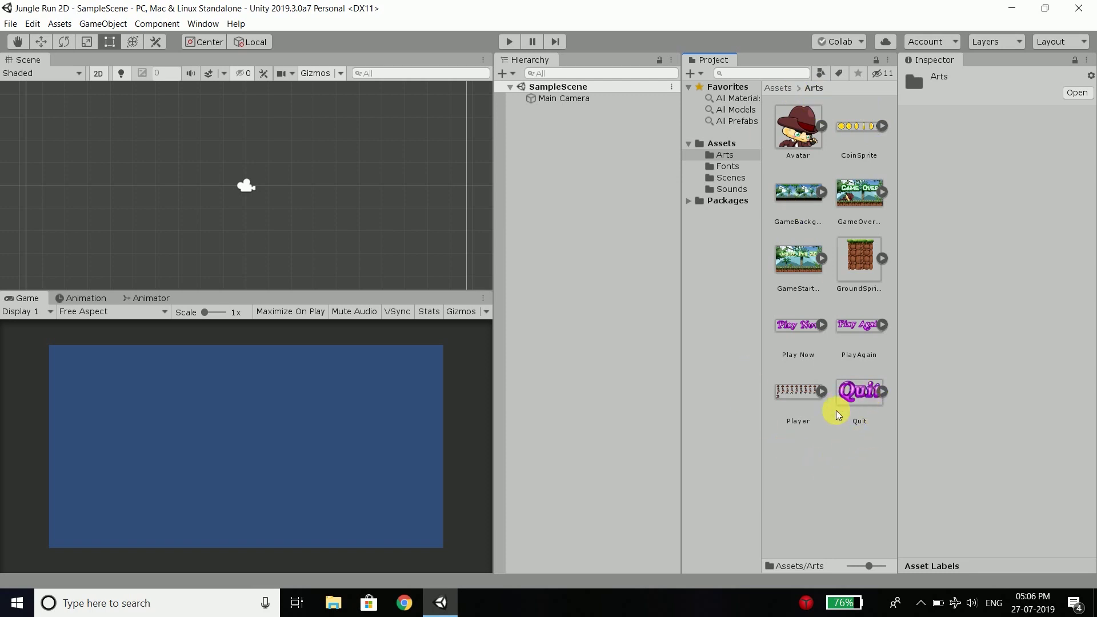
double_click(793, 388)
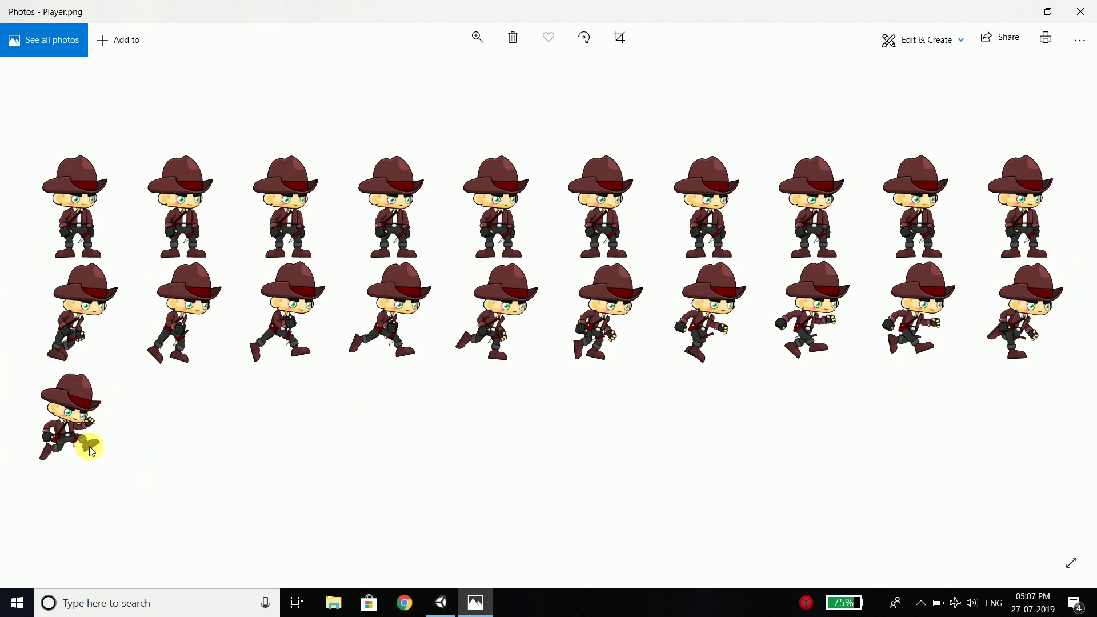
left_click(1079, 11)
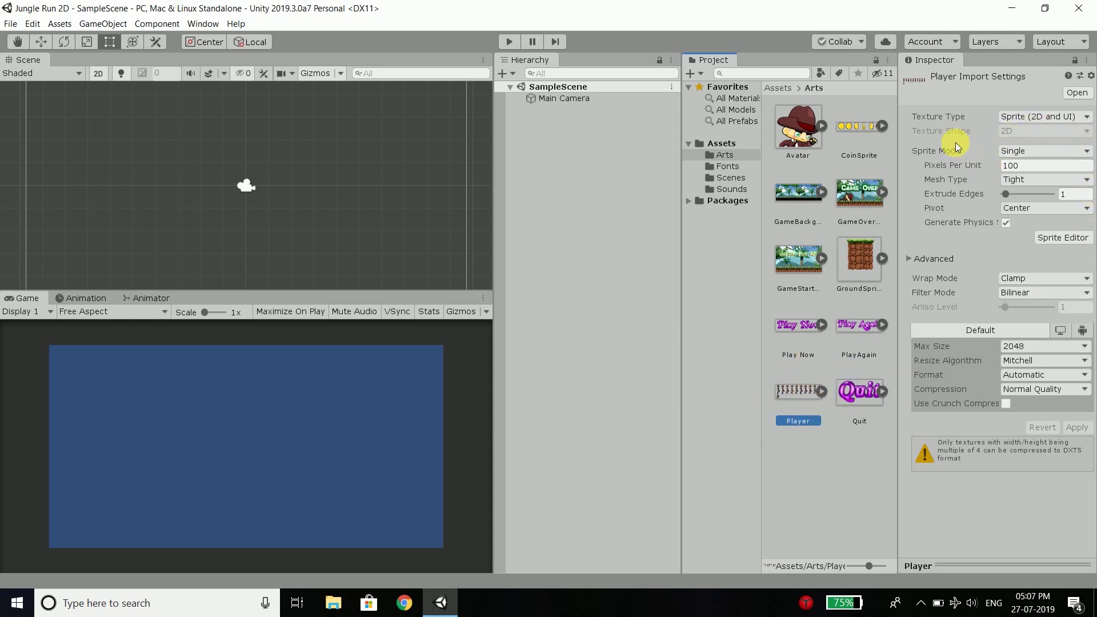
Set Player to Sprite Mode Multiple with 256 Pixels Per Unit, apply, and open Sprite Editor
left_click(1020, 150)
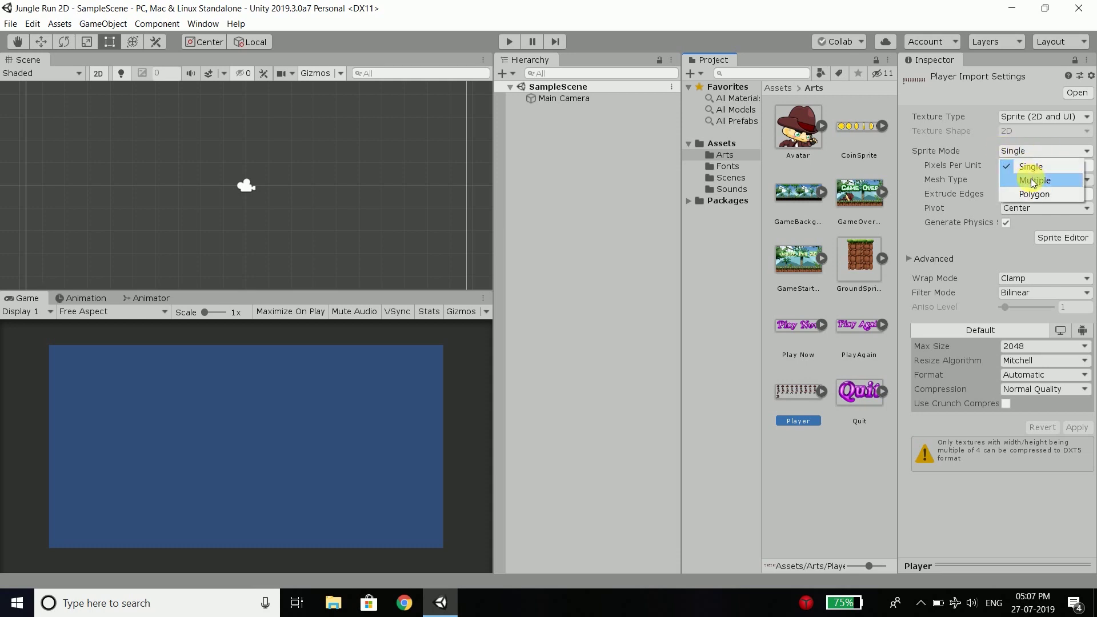
left_click(1029, 175)
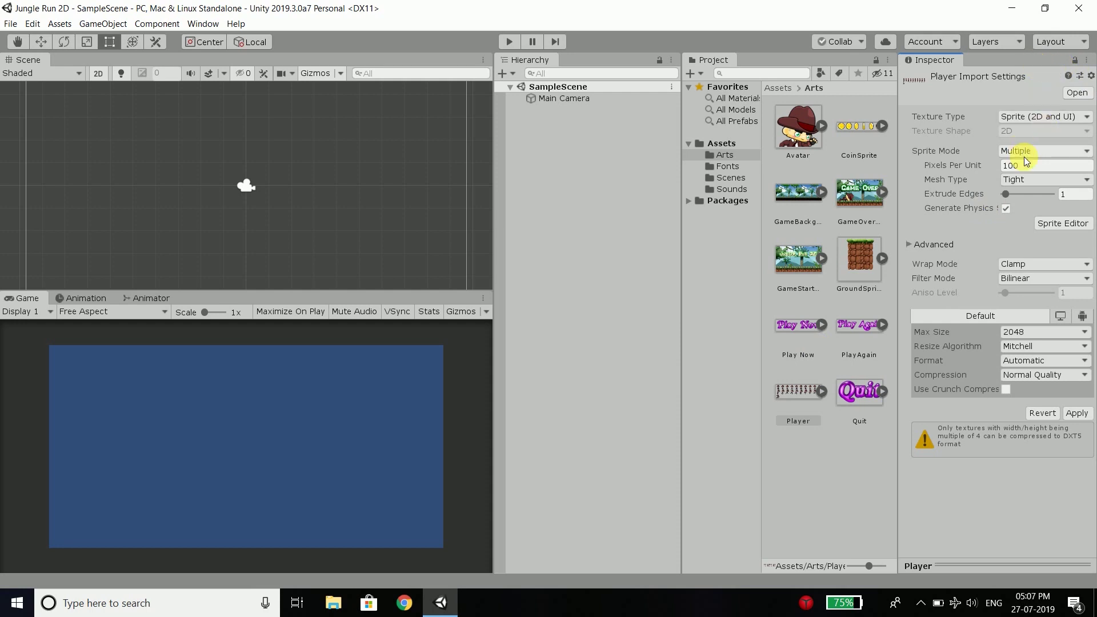
left_click(1032, 168)
type("2")
key("Delete")
key("Delete")
key("Delete")
type("56")
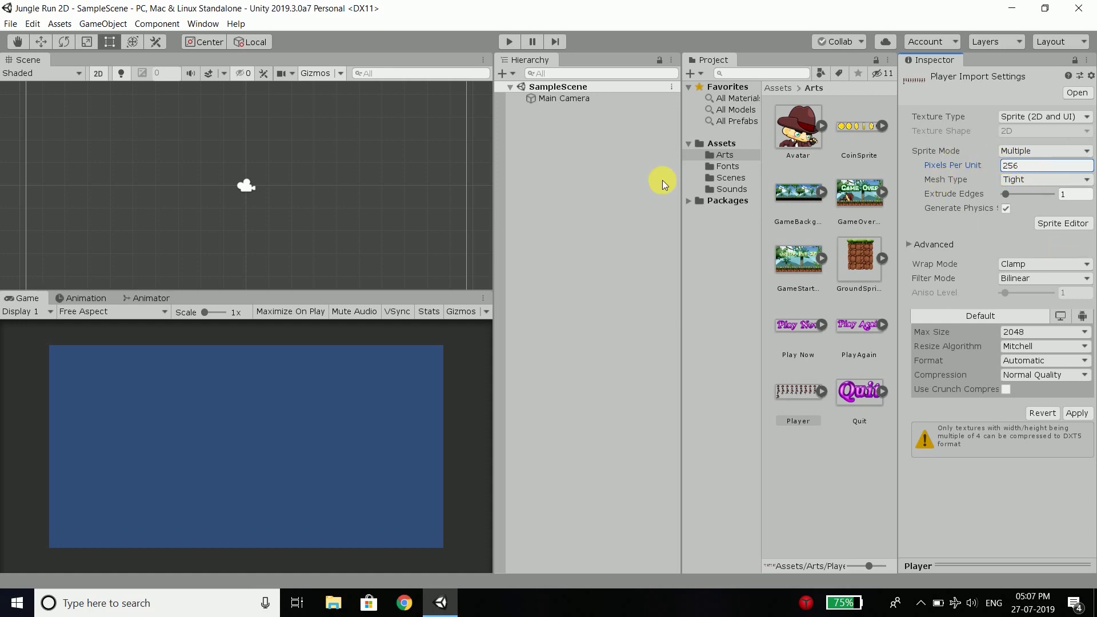
double_click(1010, 165)
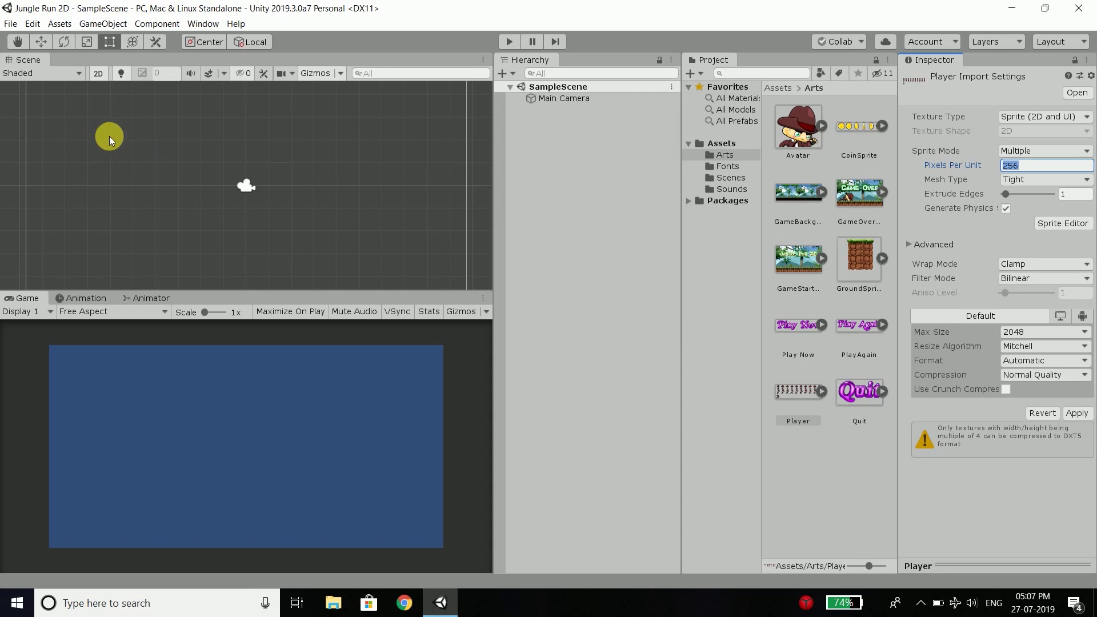
left_click(1078, 414)
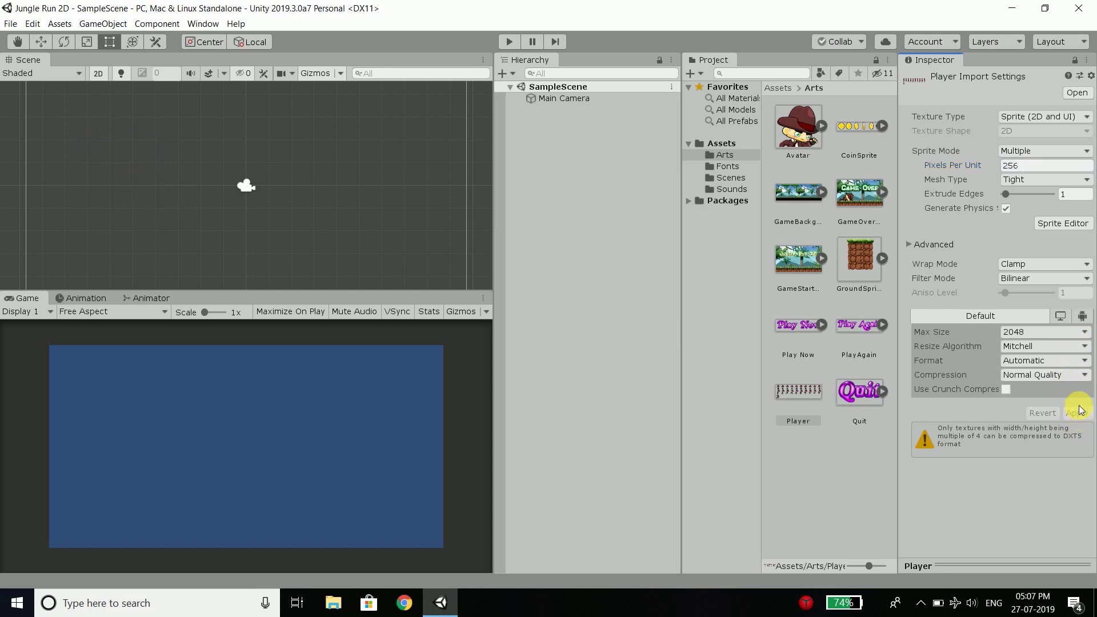
left_click(1054, 223)
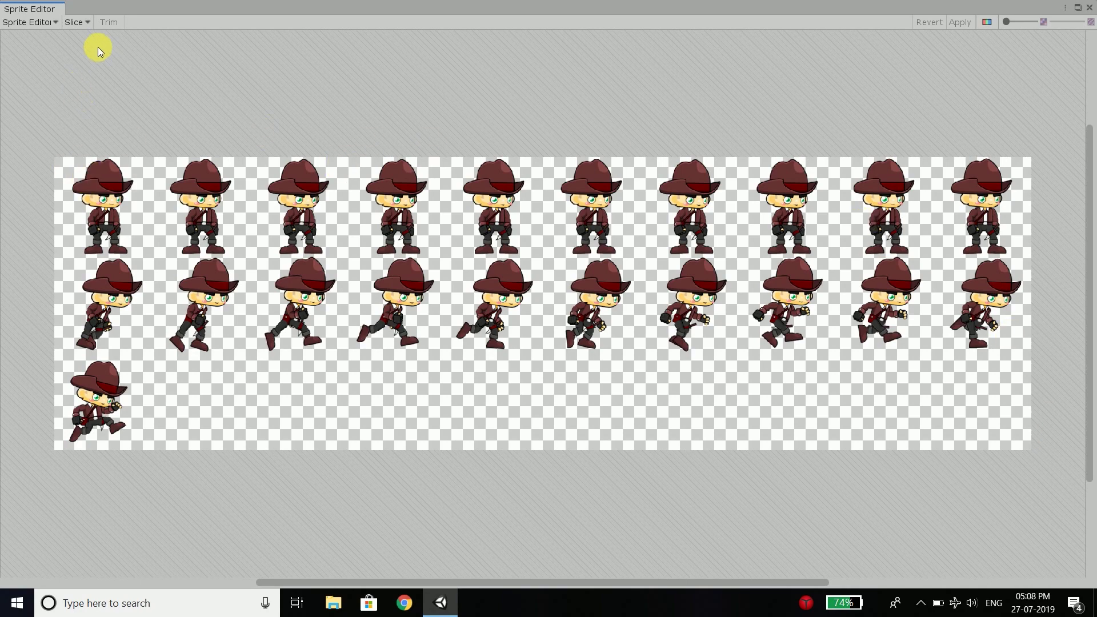
Slice the Player sheet with Grid By Cell Size 256×256, then close the Sprite Editor
left_click(81, 24)
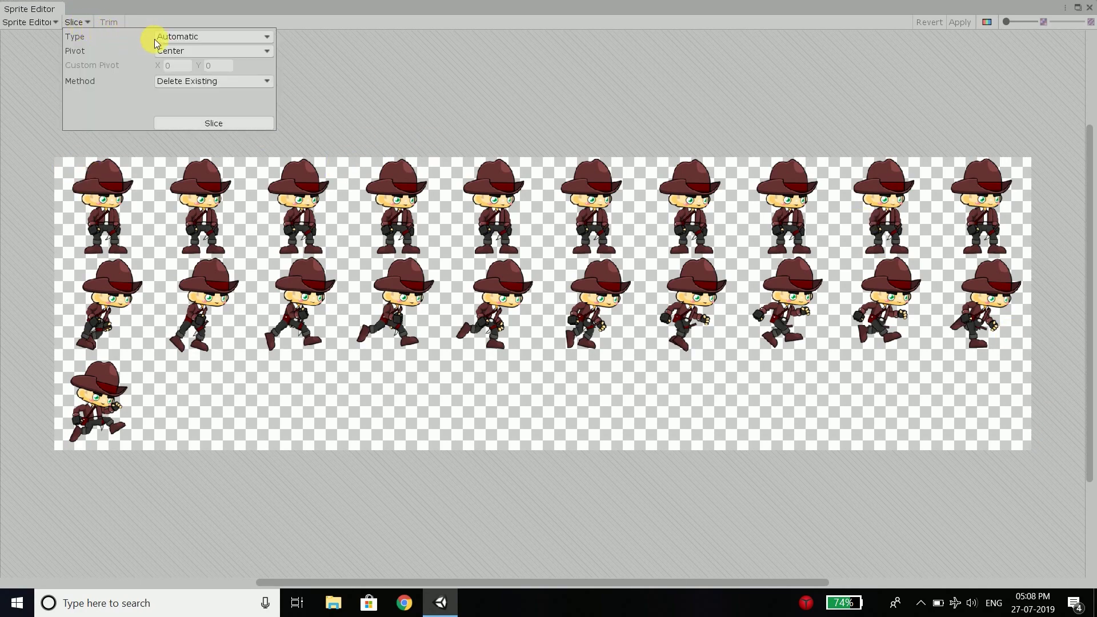
left_click(186, 36)
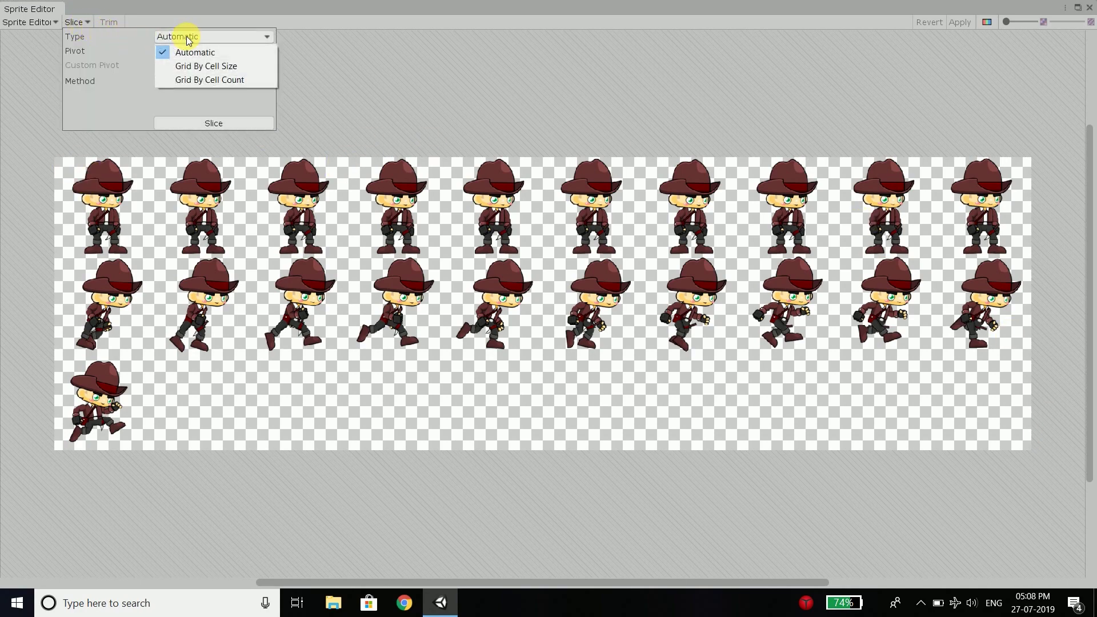
left_click(199, 66)
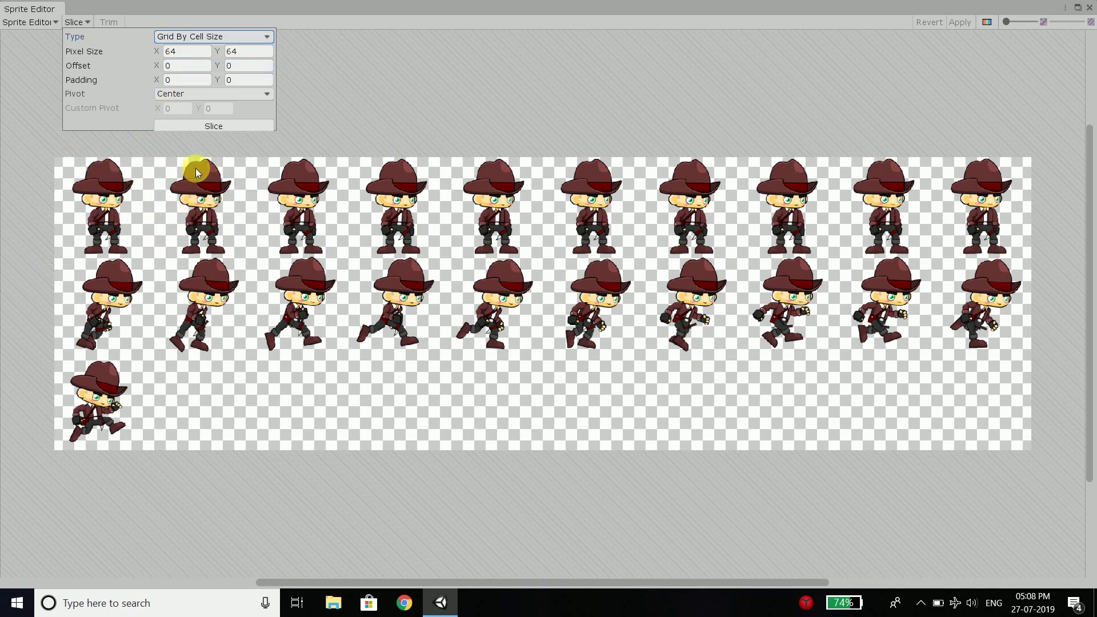
left_click(176, 52)
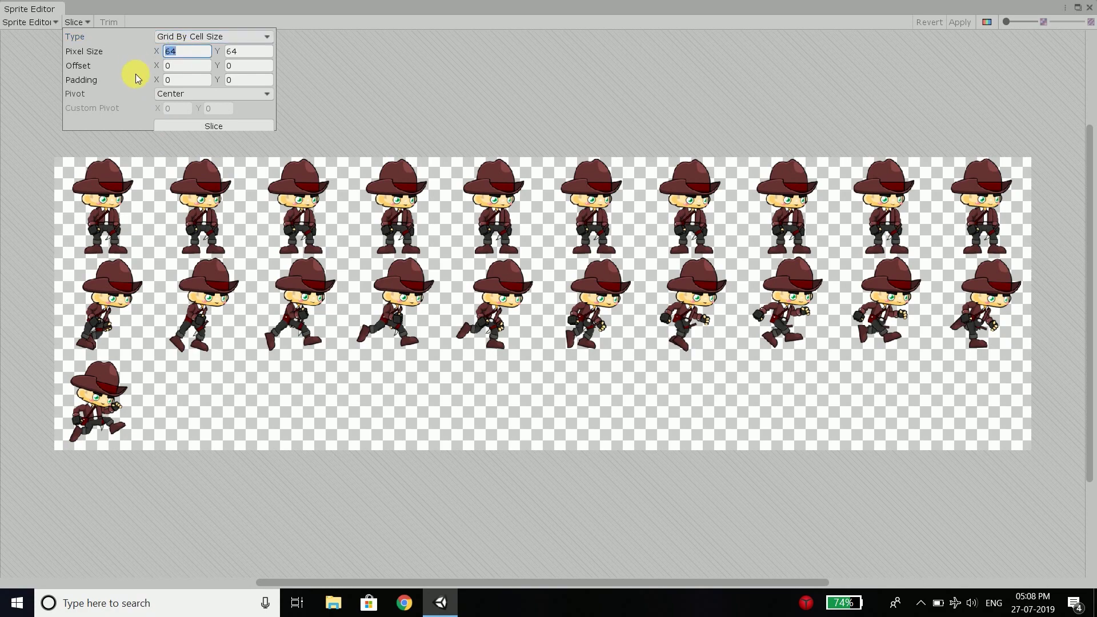
type("256")
left_click(248, 53)
type("256")
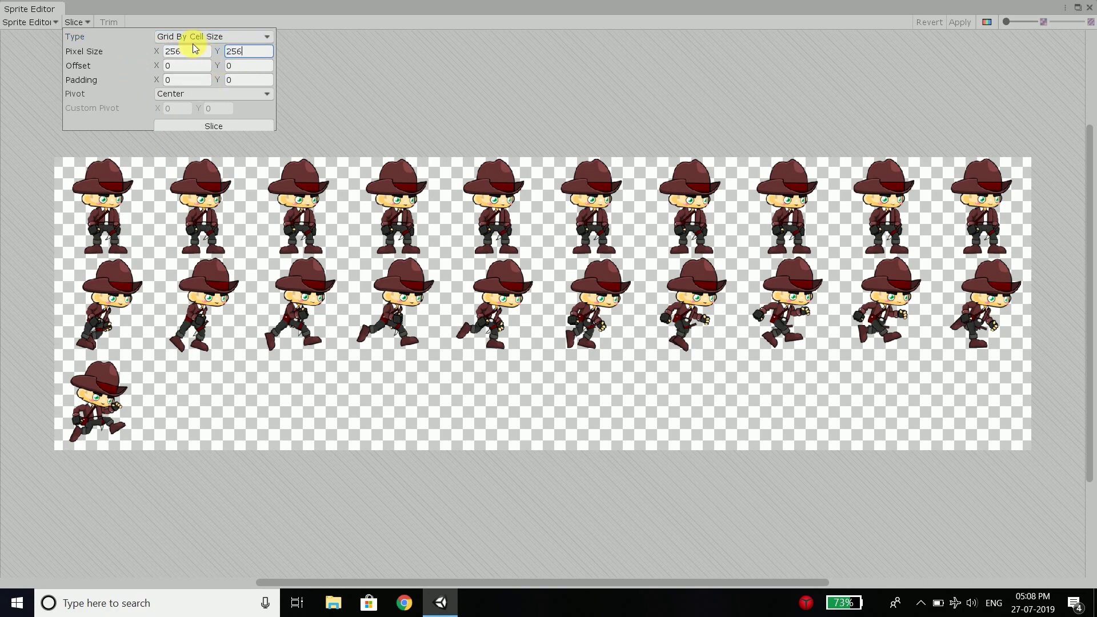
left_click(221, 125)
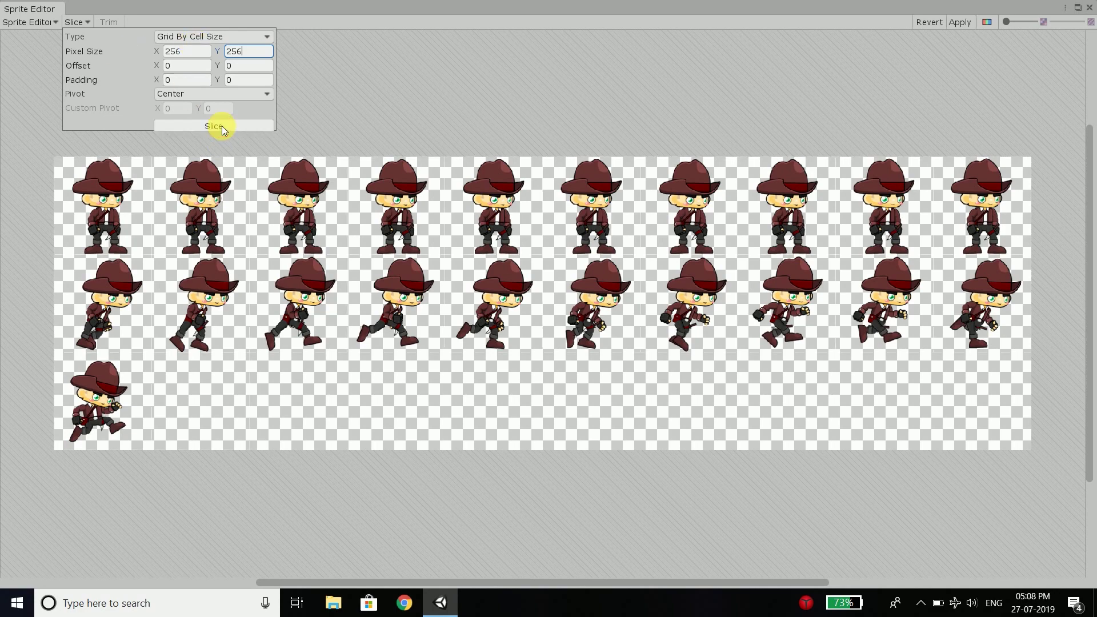
left_click(30, 174)
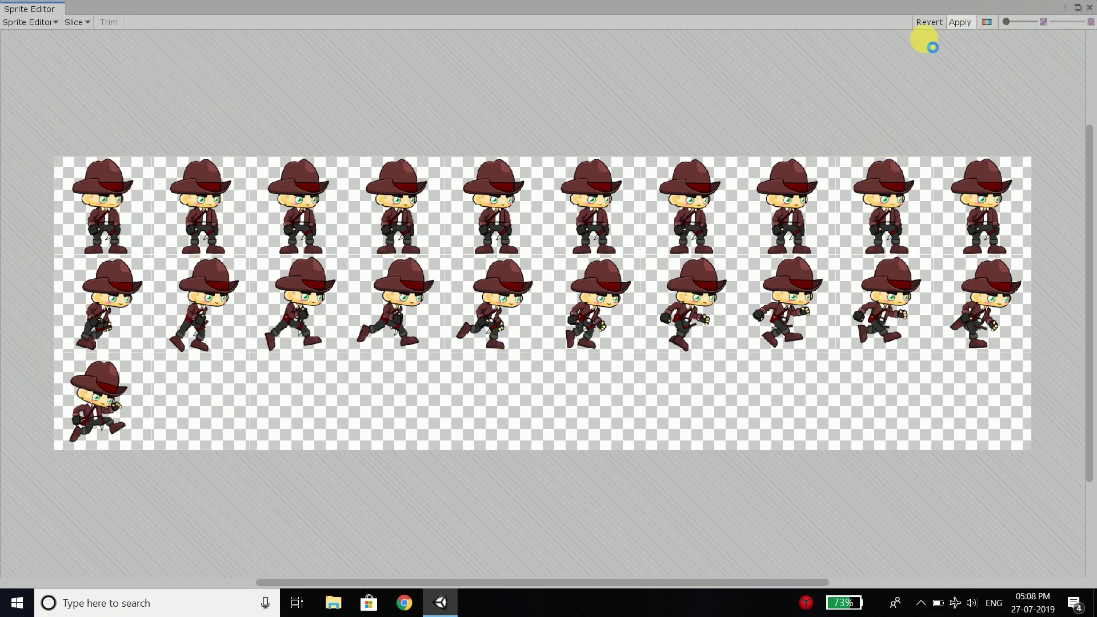
left_click(1089, 8)
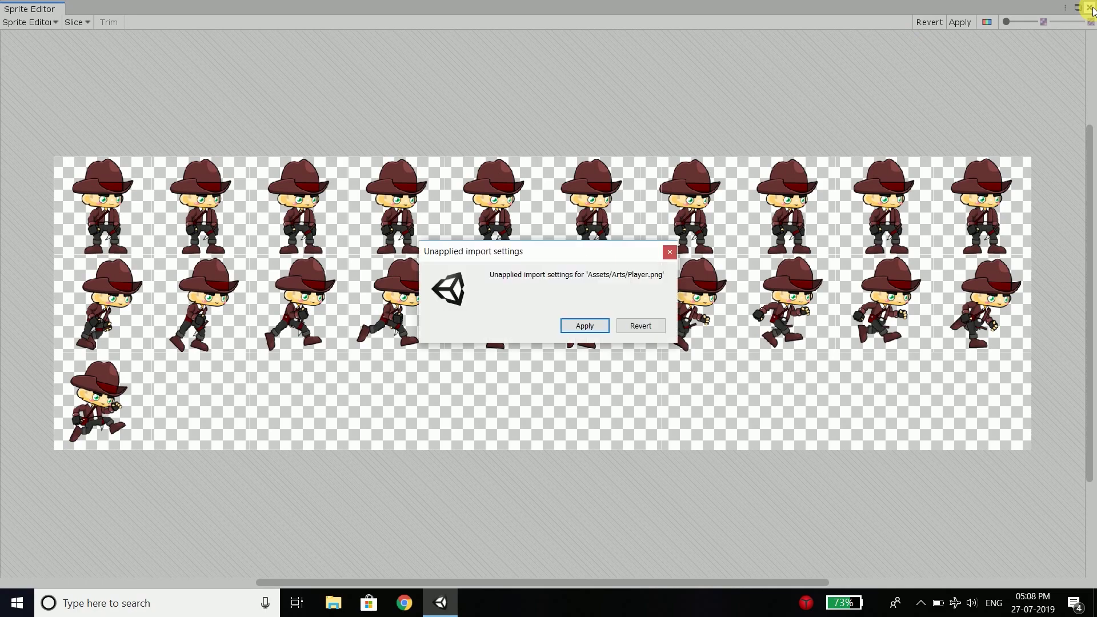
Apply the pending slicing changes to Player.png
left_click(589, 324)
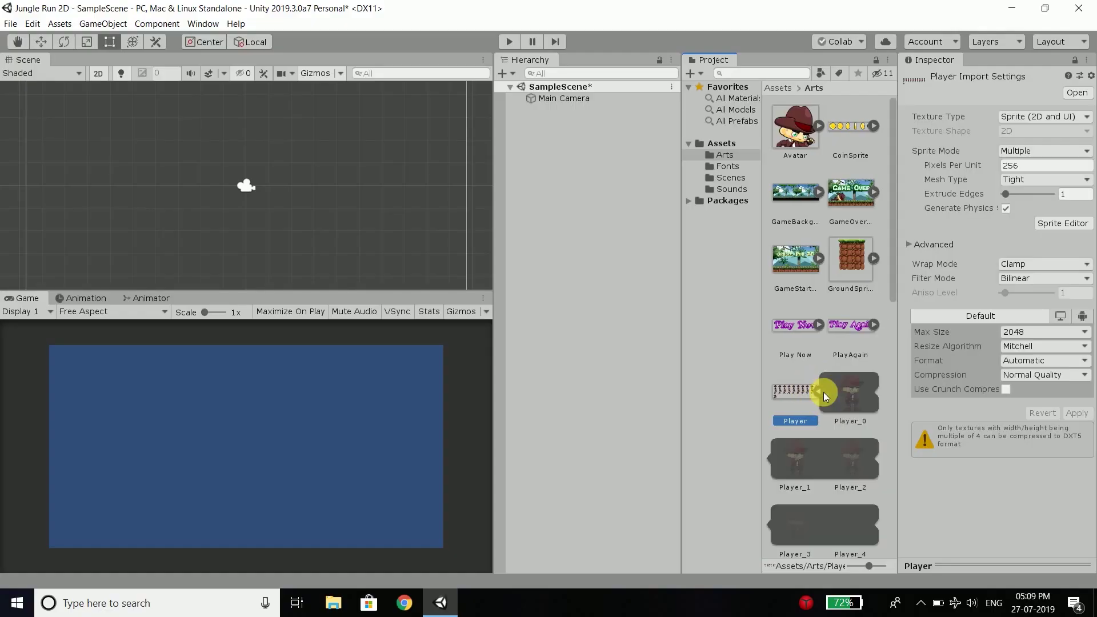
scroll(855, 385, "down", 3)
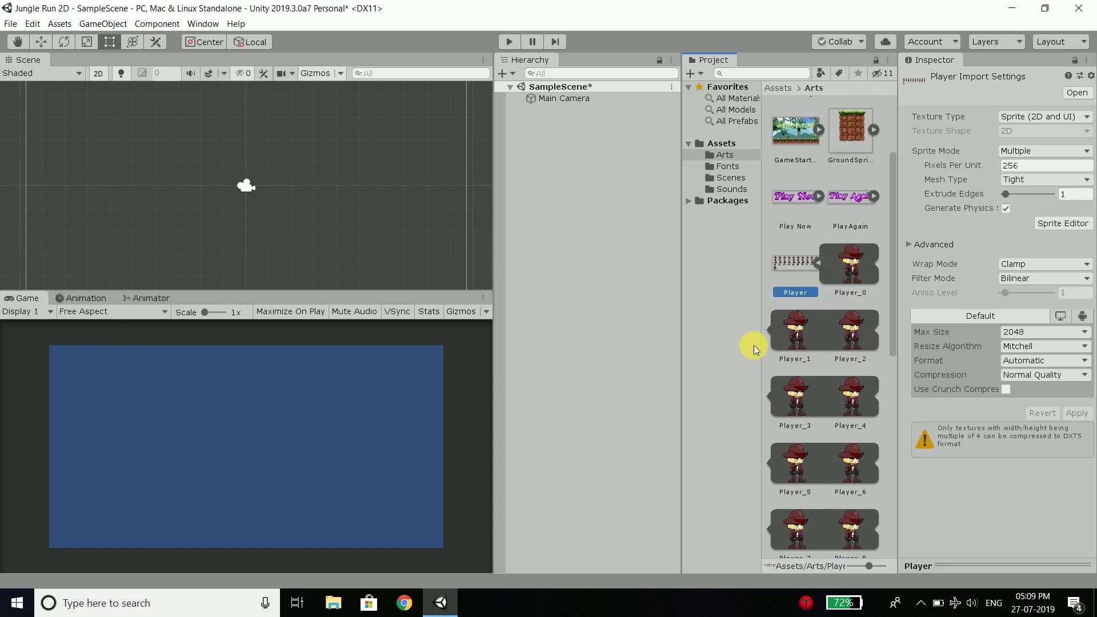
scroll(865, 313, "up", 1)
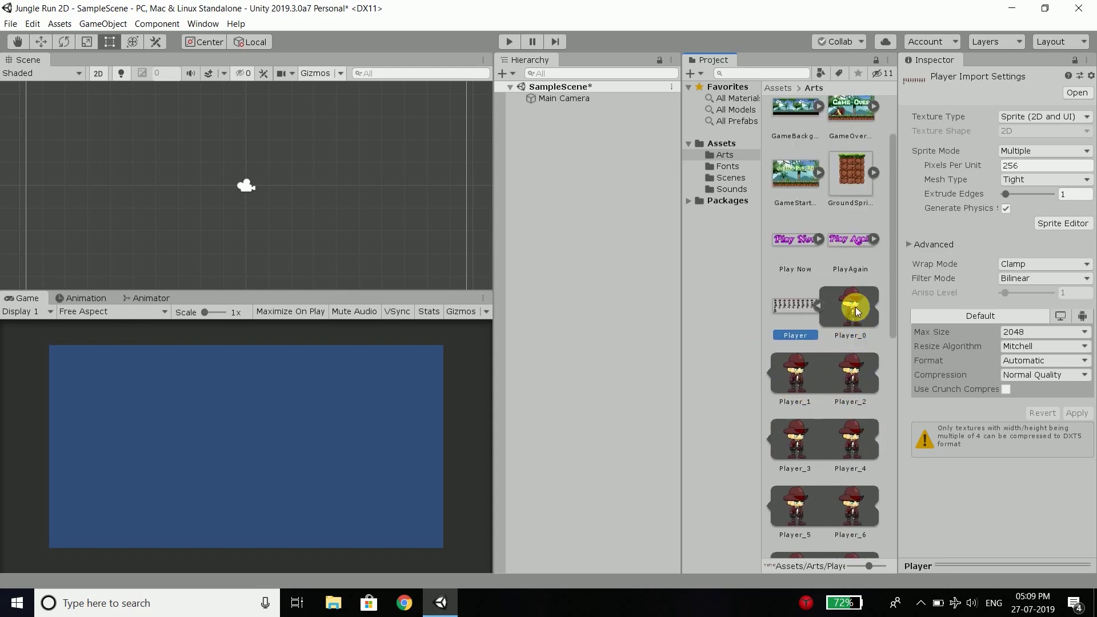
Drag the Player_0 sprite into the upper-left of the Scene view, then deselect it
left_click(853, 309)
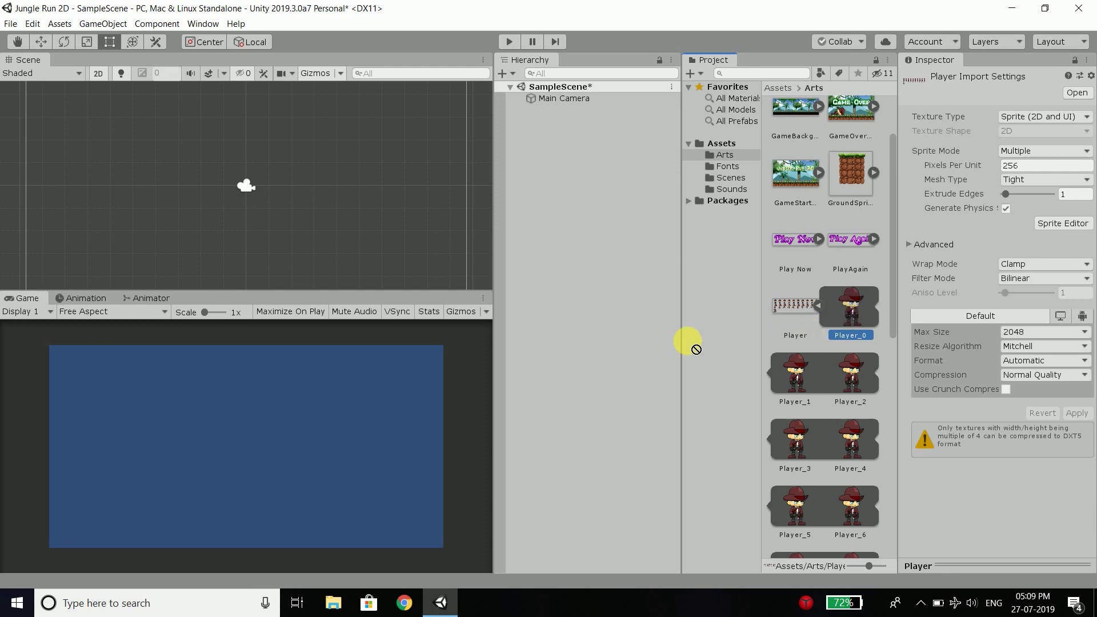
left_click_drag(629, 337, 94, 170)
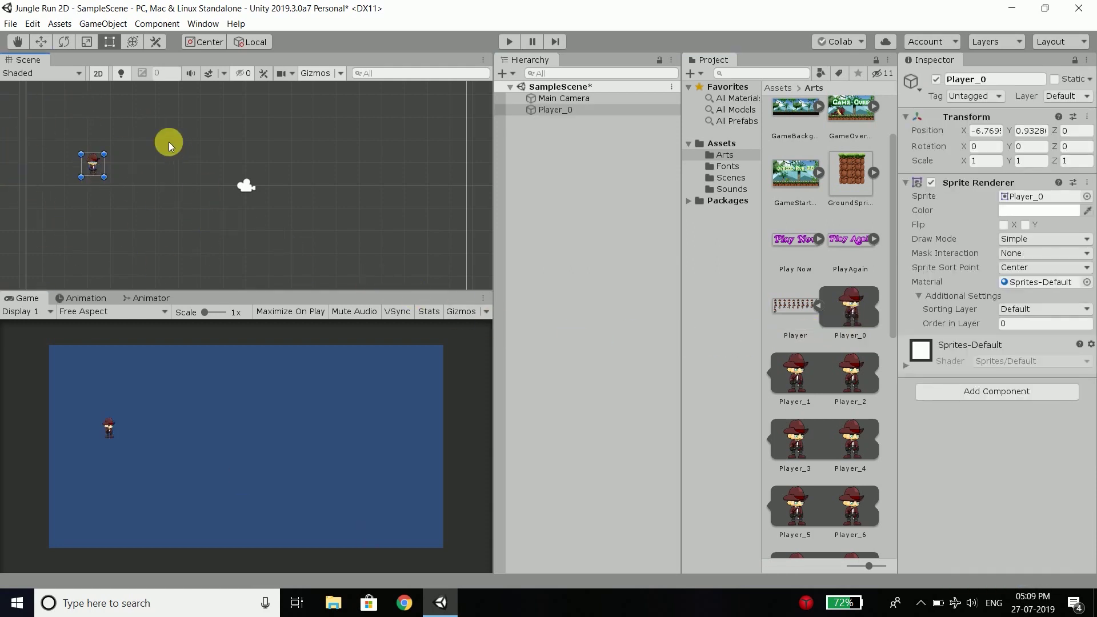
scroll(187, 160, "down", 1)
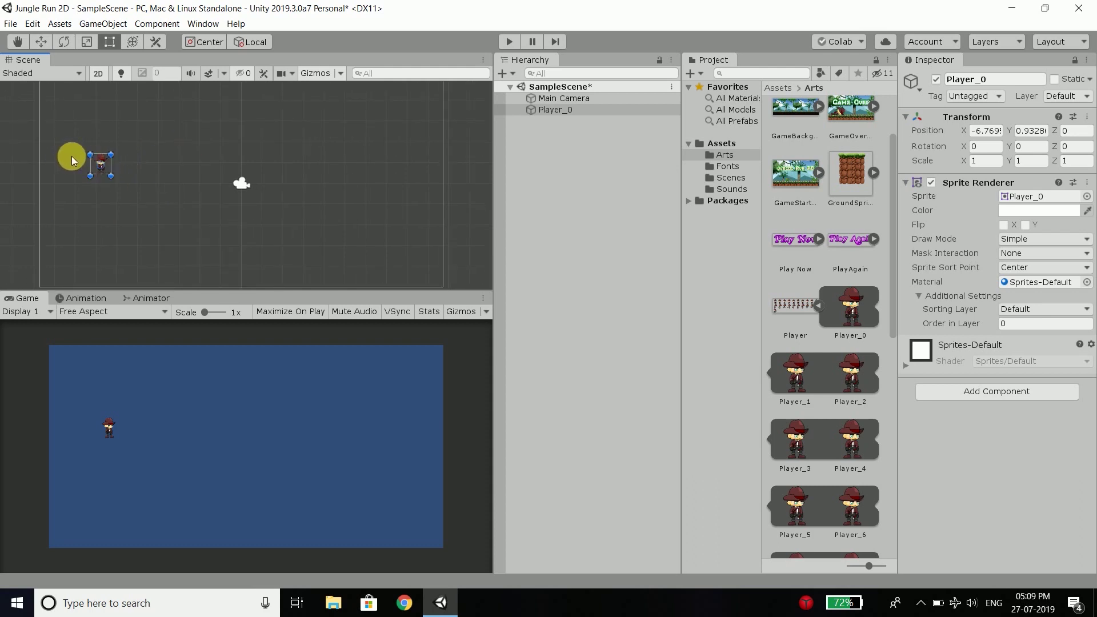
scroll(71, 156, "up", 1)
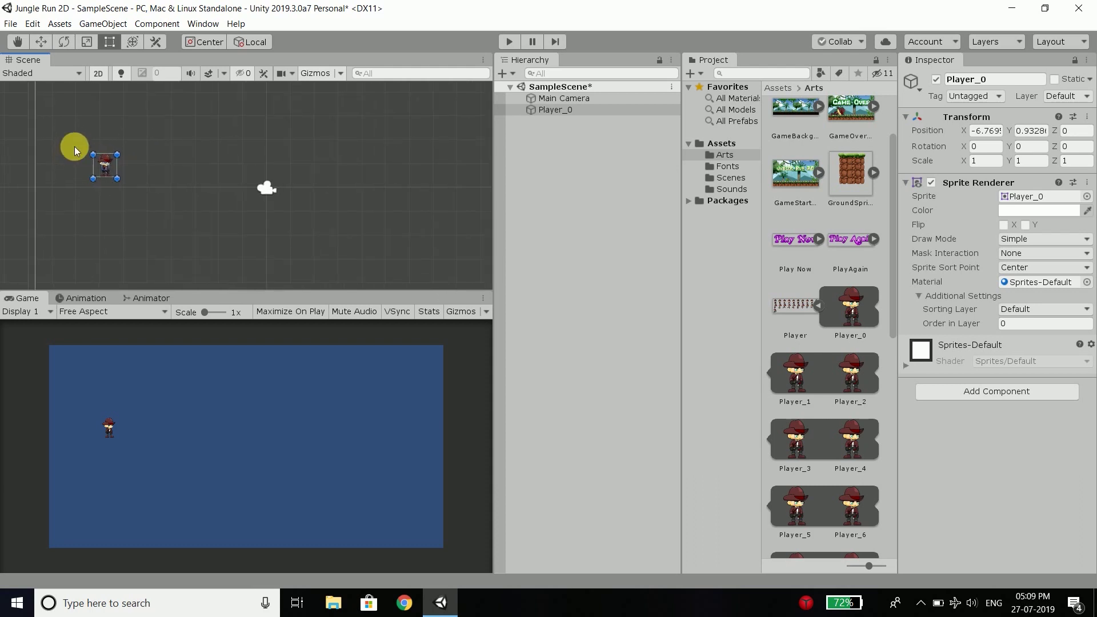
scroll(75, 151, "up", 1)
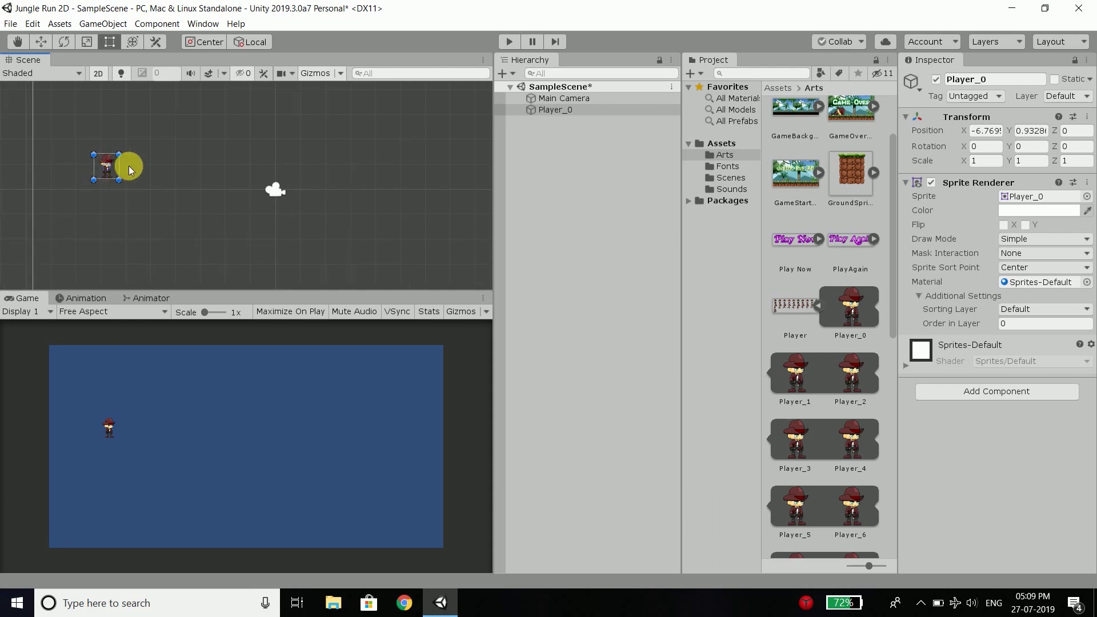
left_click(141, 134)
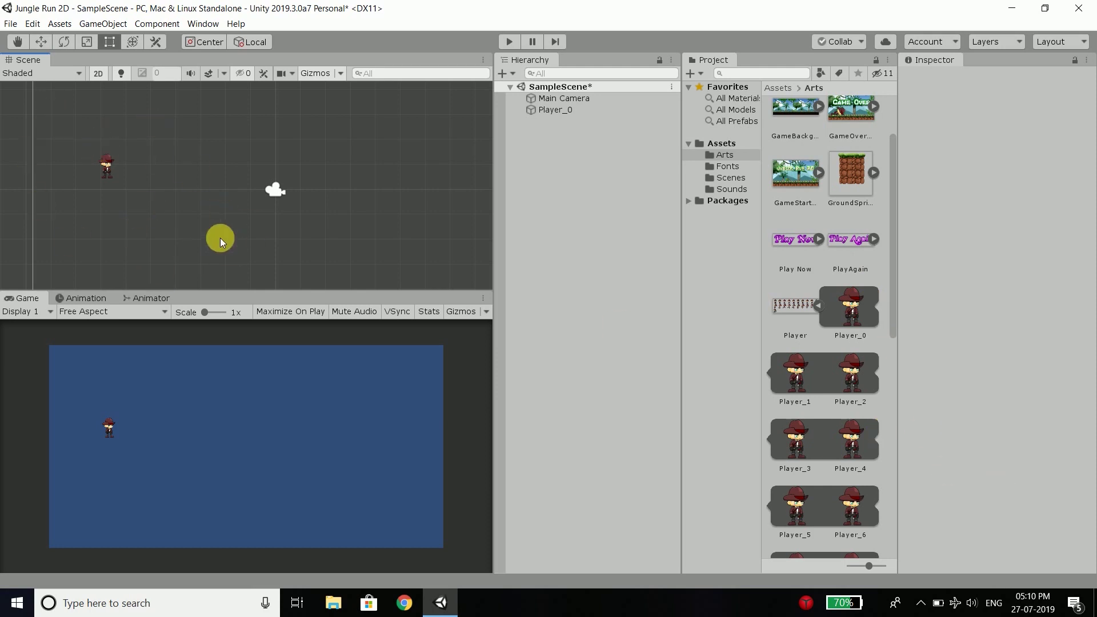
left_click(556, 110)
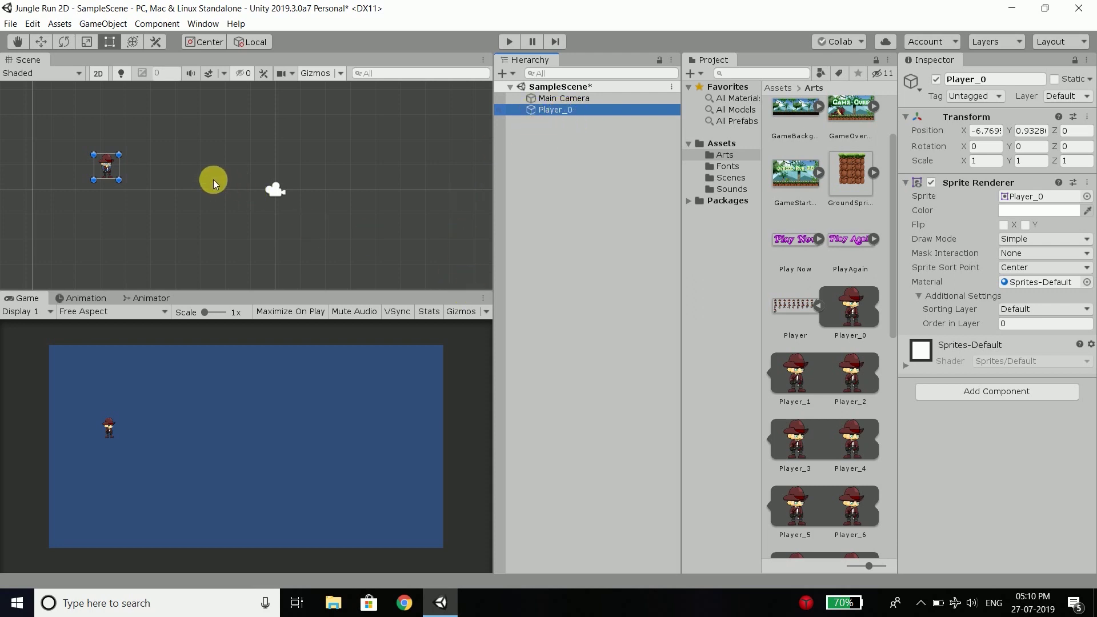
left_click(213, 179)
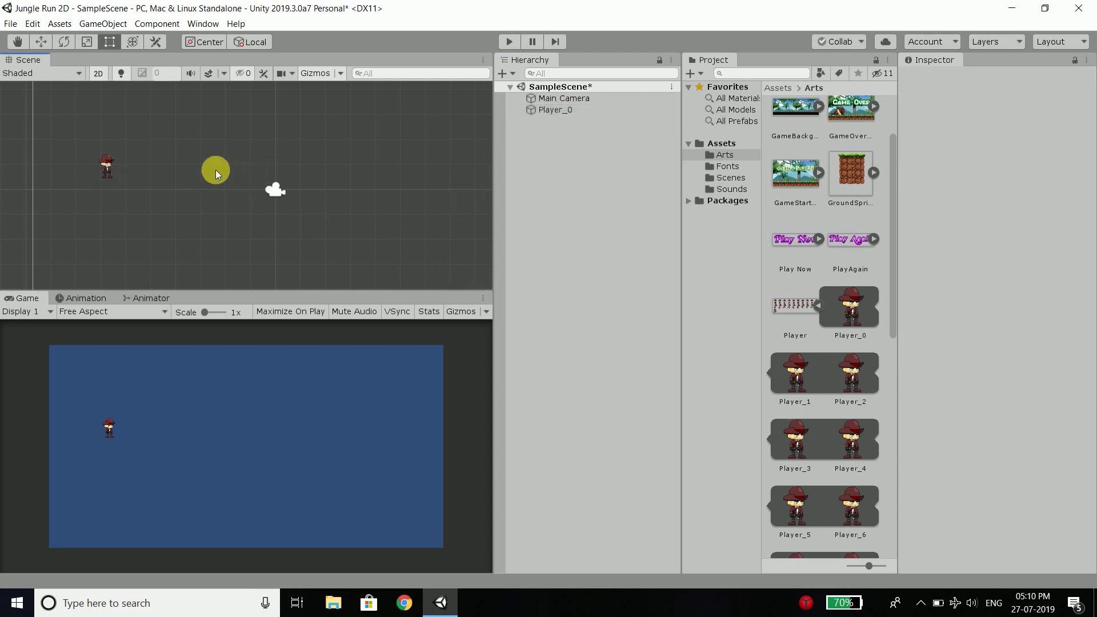
Switch the build platform to Android in Build Settings
left_click(11, 26)
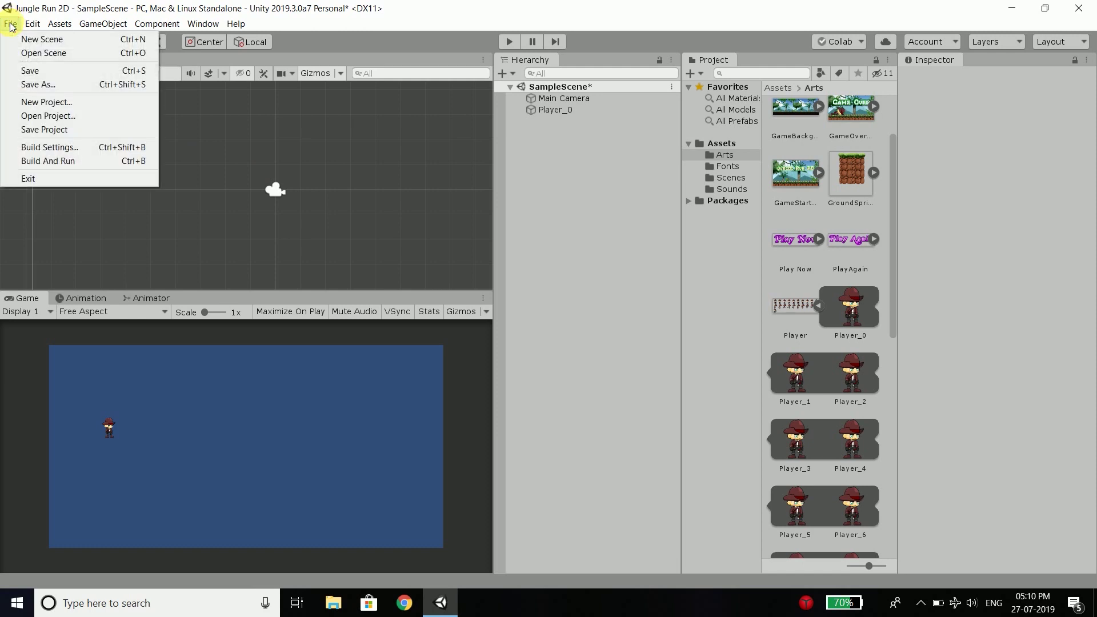
left_click(40, 147)
left_click_drag(280, 59, 249, 44)
left_click(279, 239)
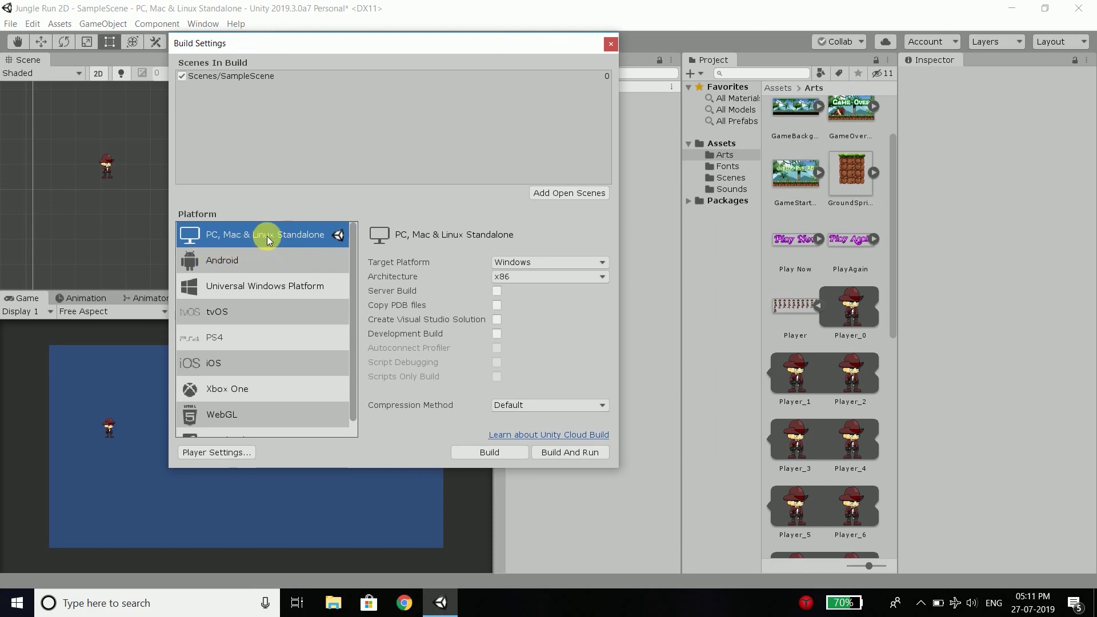
left_click(217, 260)
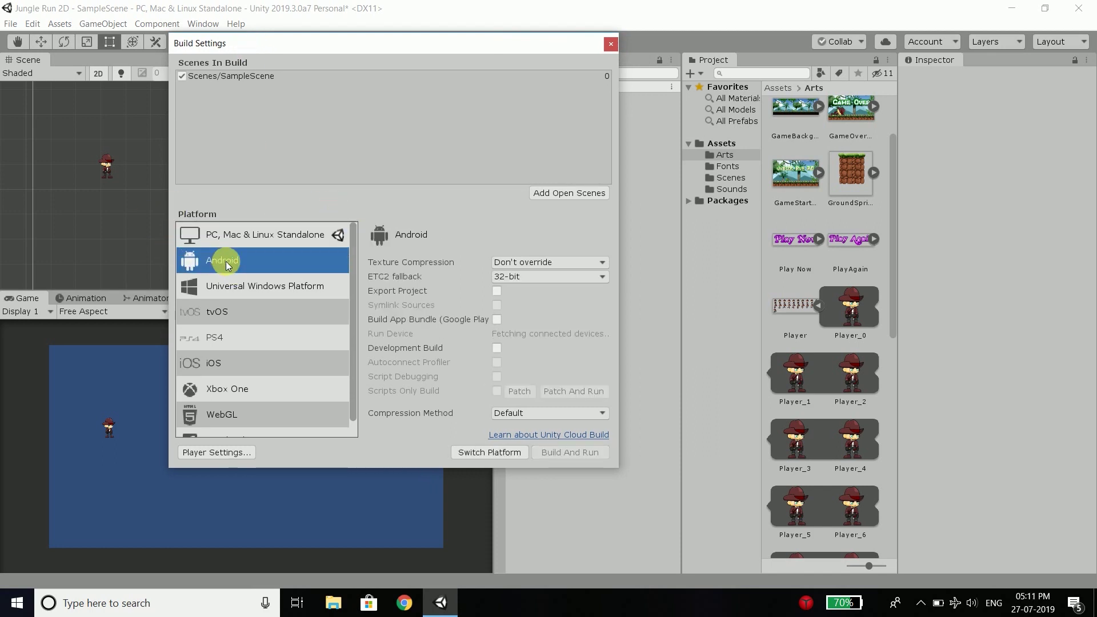
left_click(481, 453)
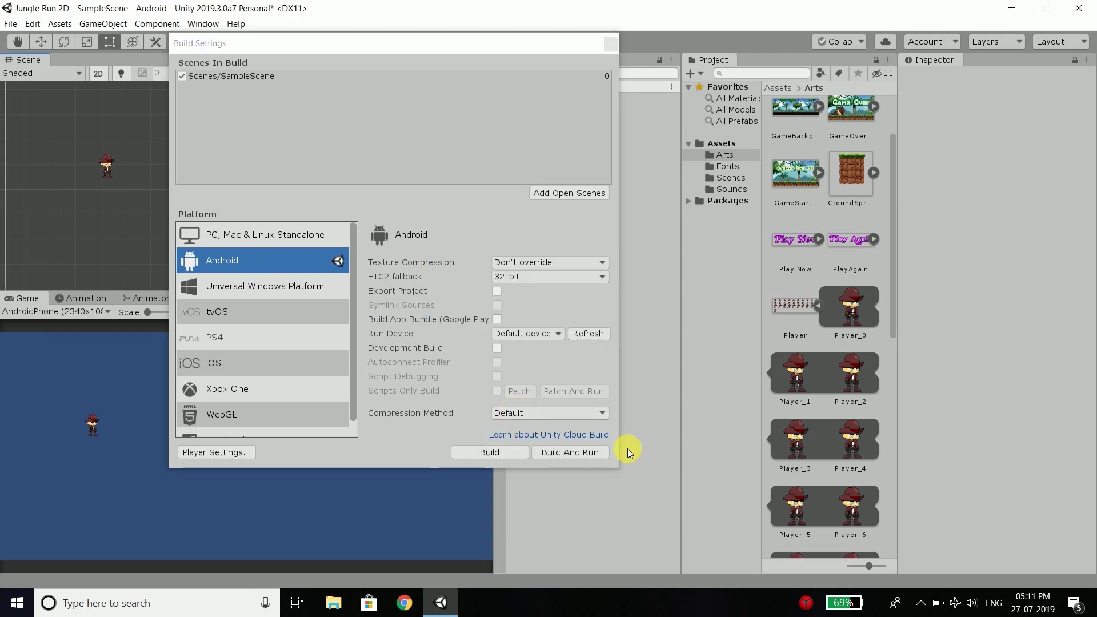
Build And Run the project, saving the package as game.apk
left_click(572, 454)
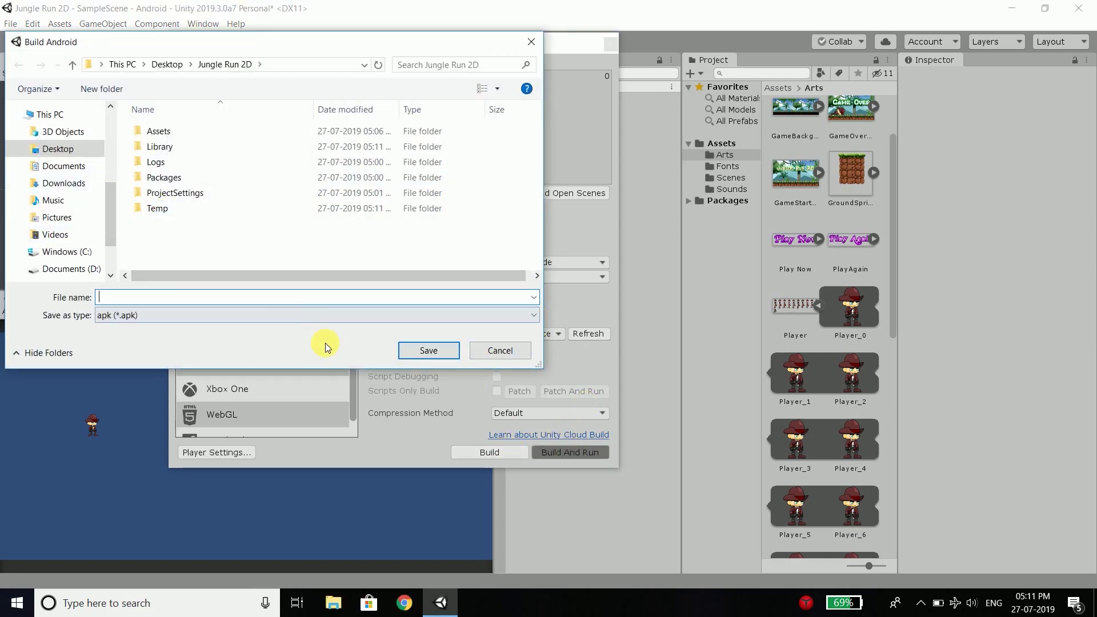
type("game")
left_click(436, 349)
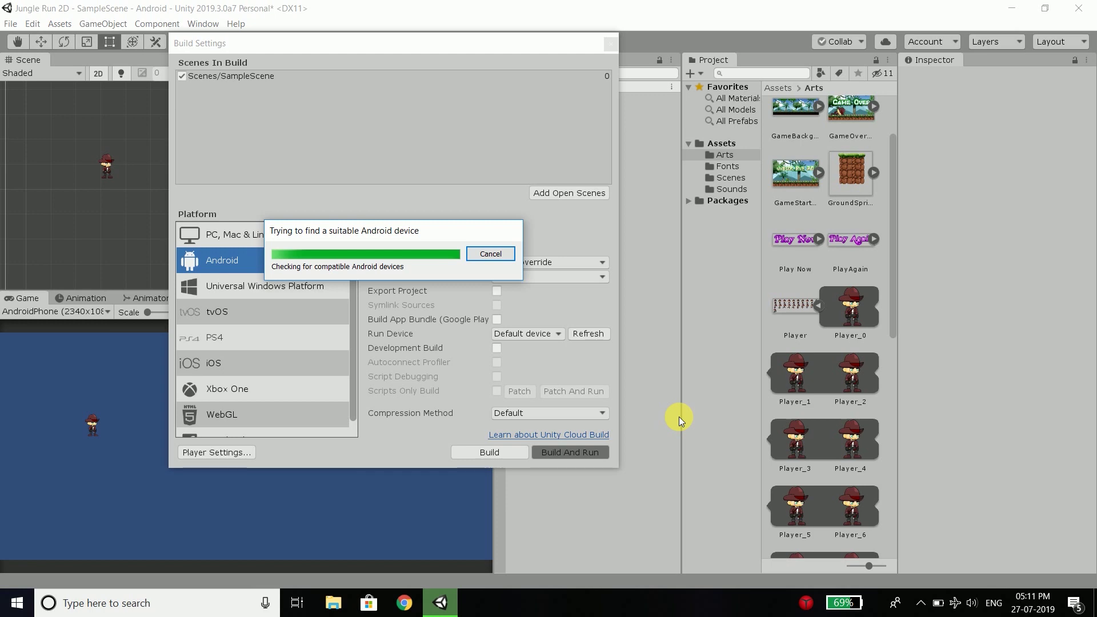
Find Vysor via the taskbar search and launch it to mirror the phone
left_click(140, 603)
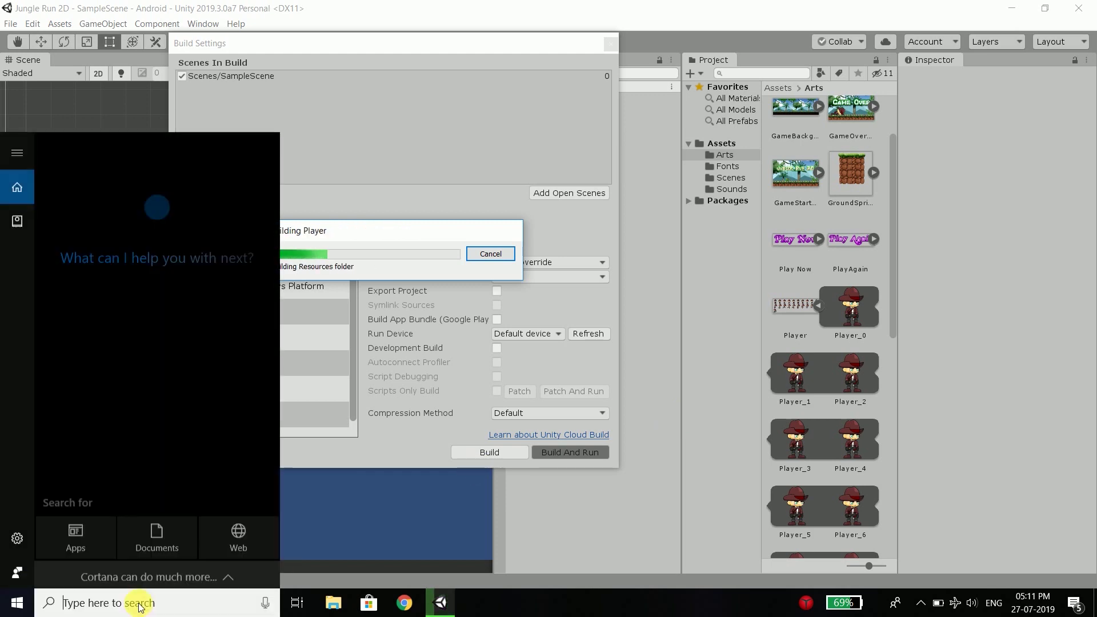
type("vy")
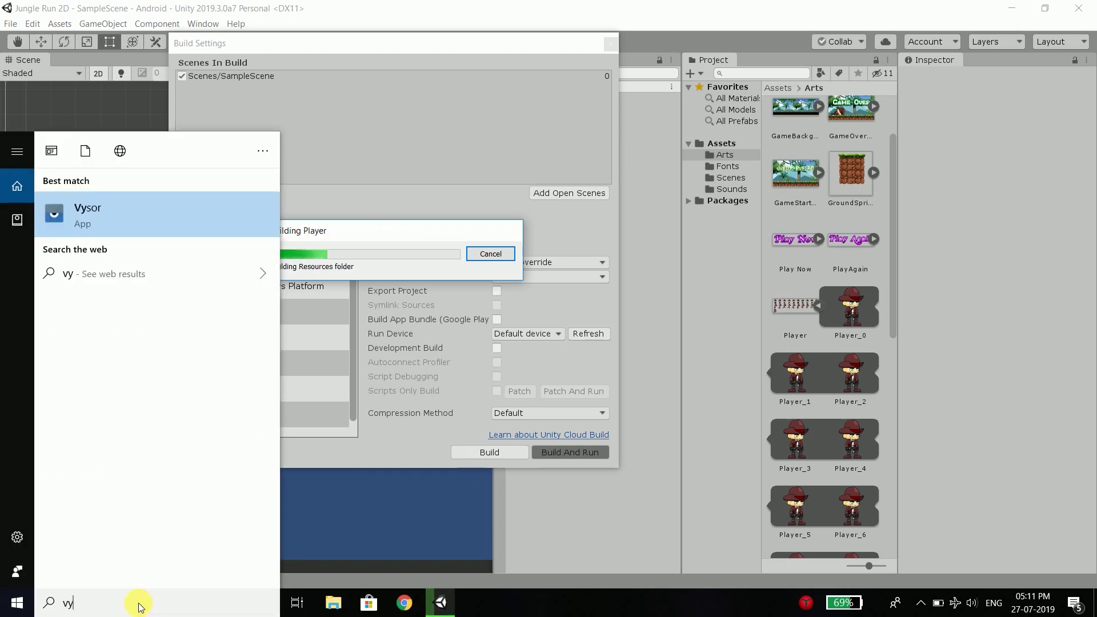
left_click(118, 216)
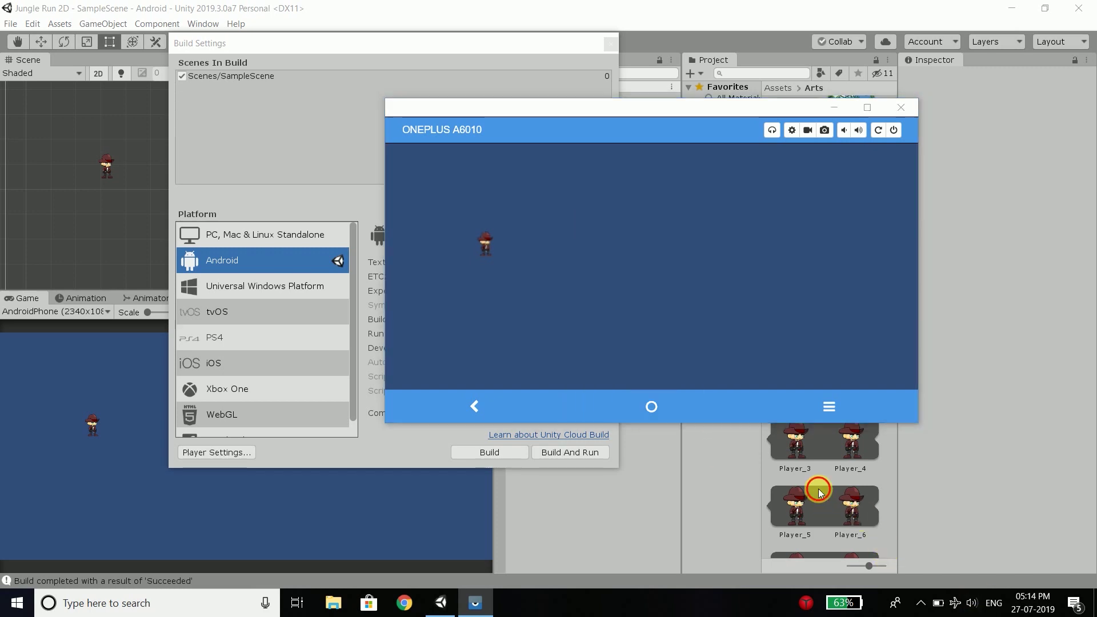
Bring the Unity editor with its Android Build Settings in front of the Vysor phone mirror
left_click(846, 432)
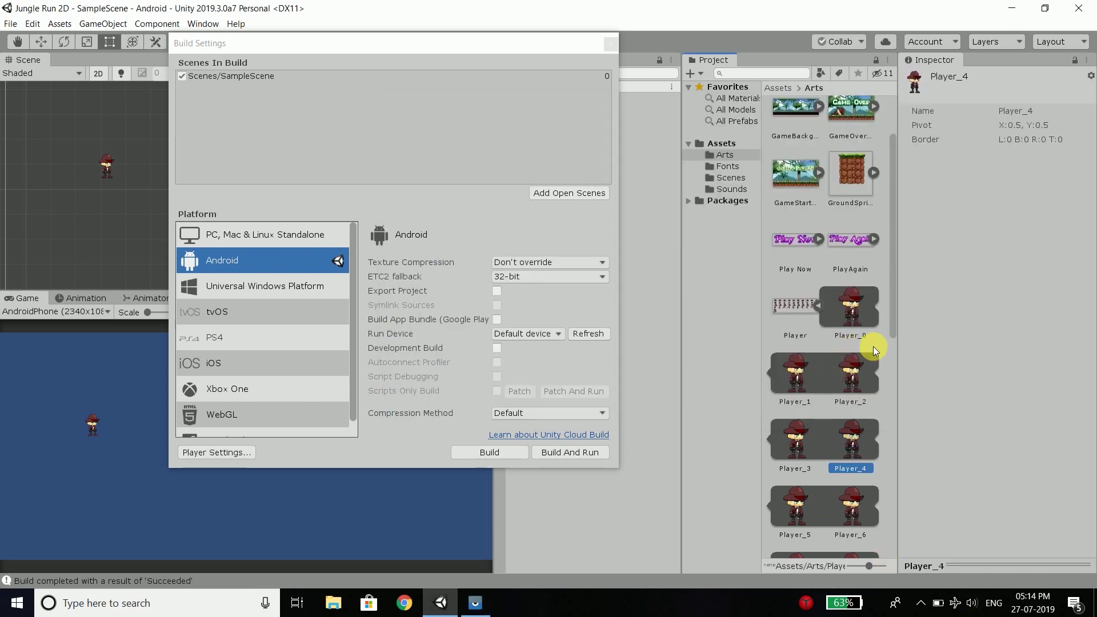